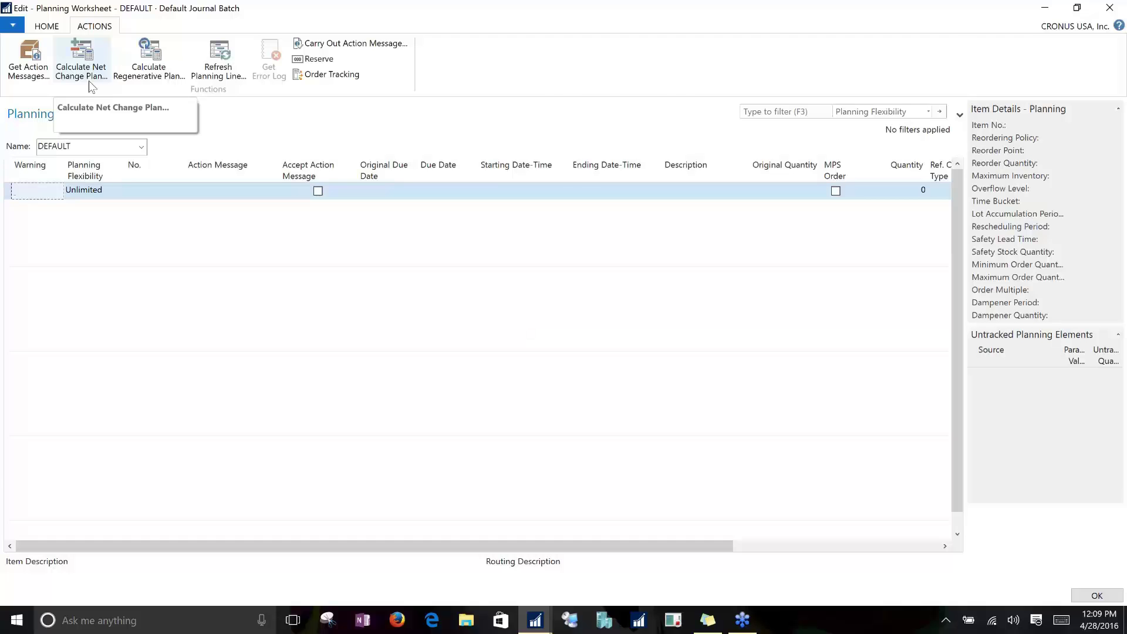
# Step: Calculate a regenerative plan in the Planning Worksheet with MPS and MRP, 1/26/2017 to 3/30/2017, forecast 2017, for items w*|1000
pyautogui.press('Escape')
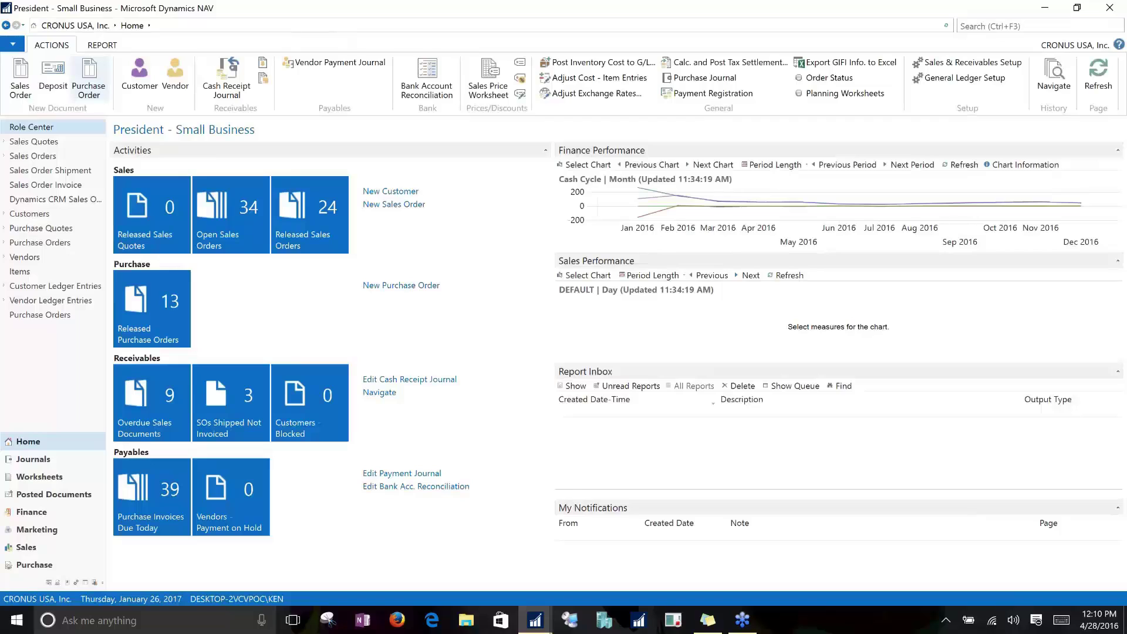
pyautogui.moveTo(535, 619)
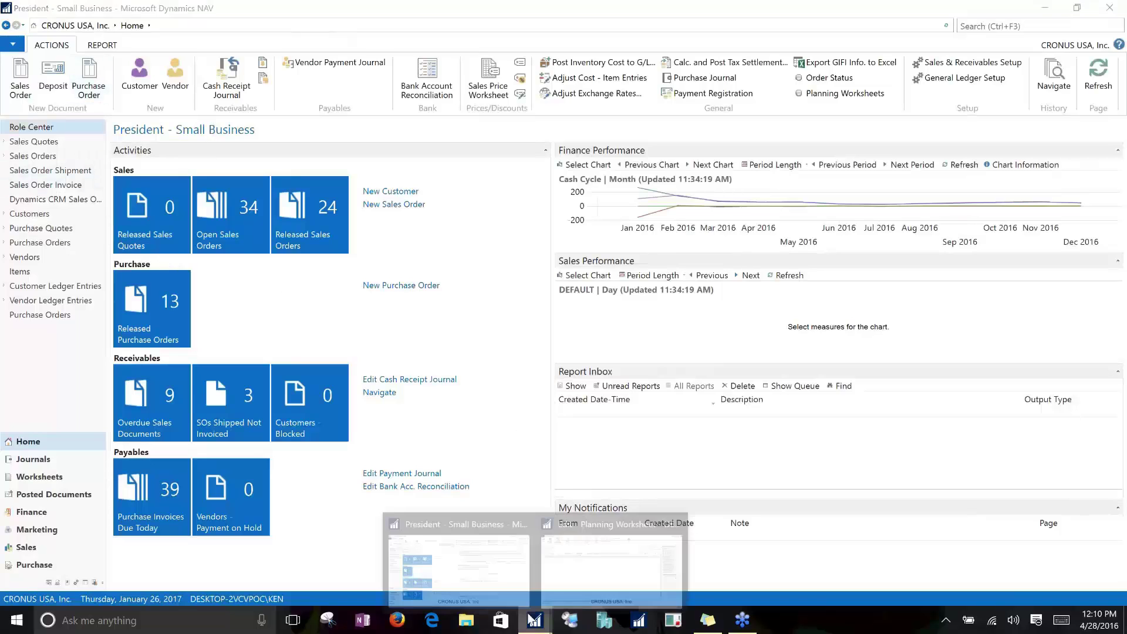
pyautogui.click(611, 561)
pyautogui.click(151, 78)
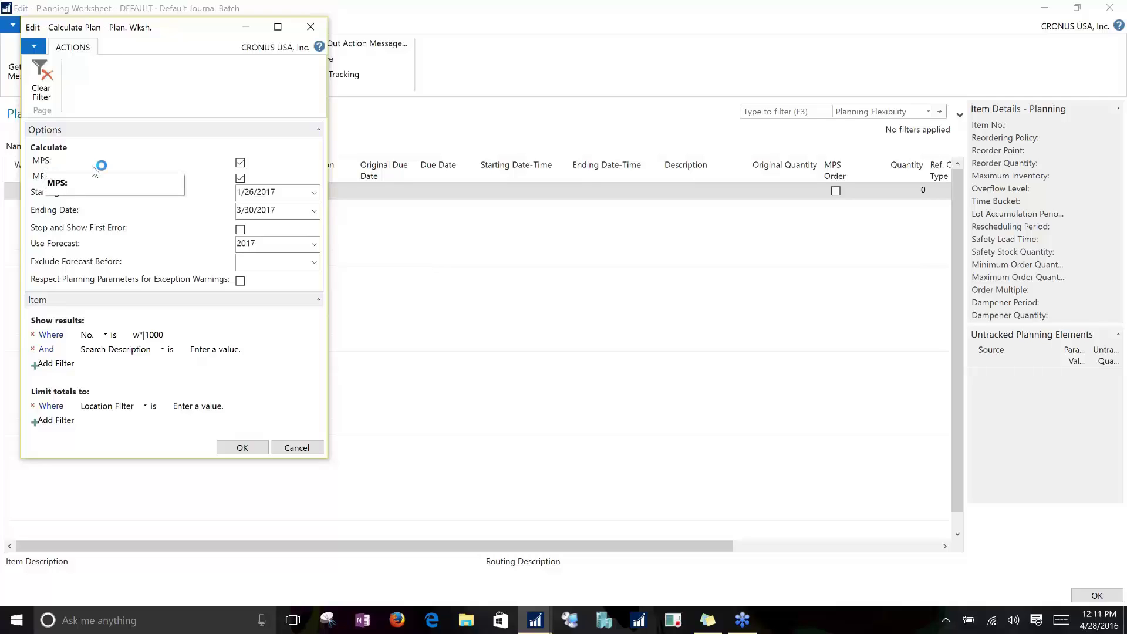
pyautogui.click(241, 164)
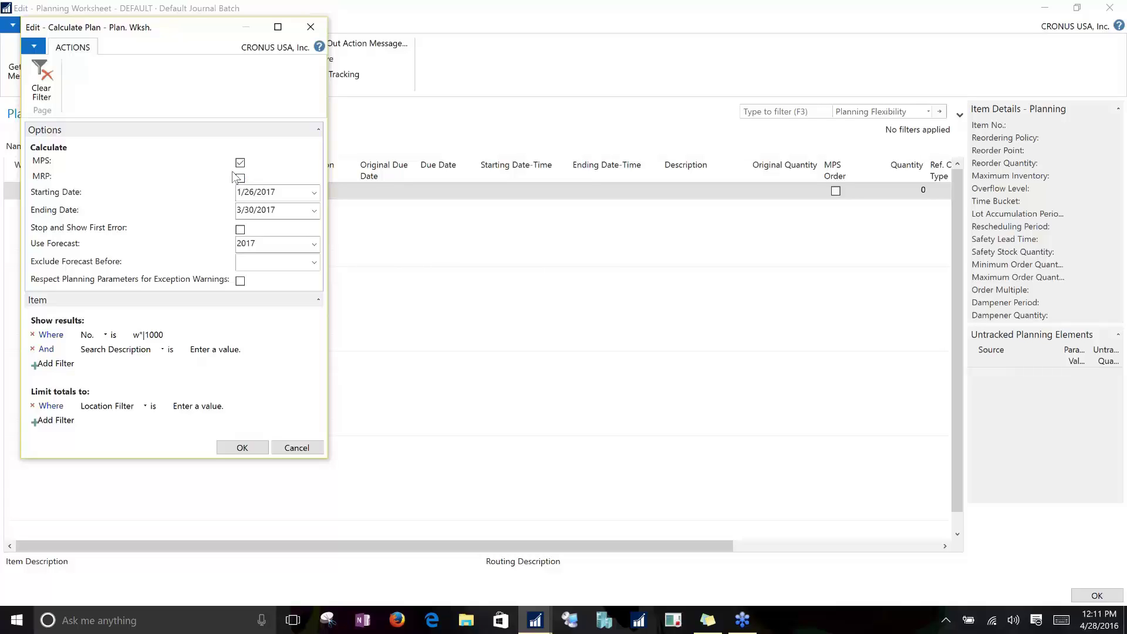
pyautogui.click(238, 177)
pyautogui.click(249, 261)
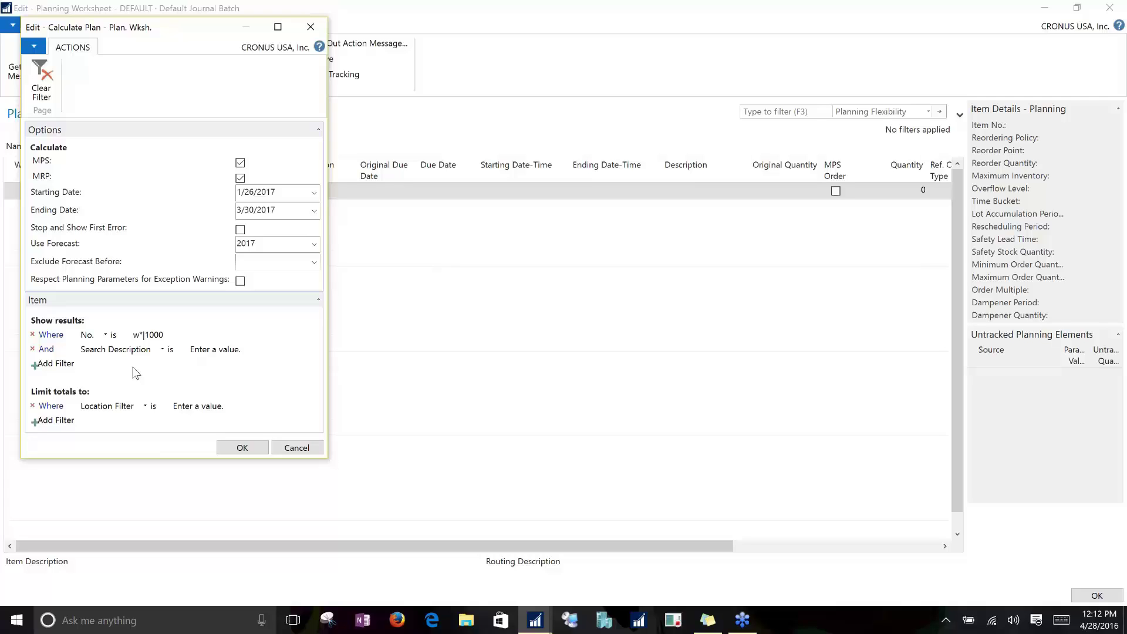
pyautogui.click(227, 449)
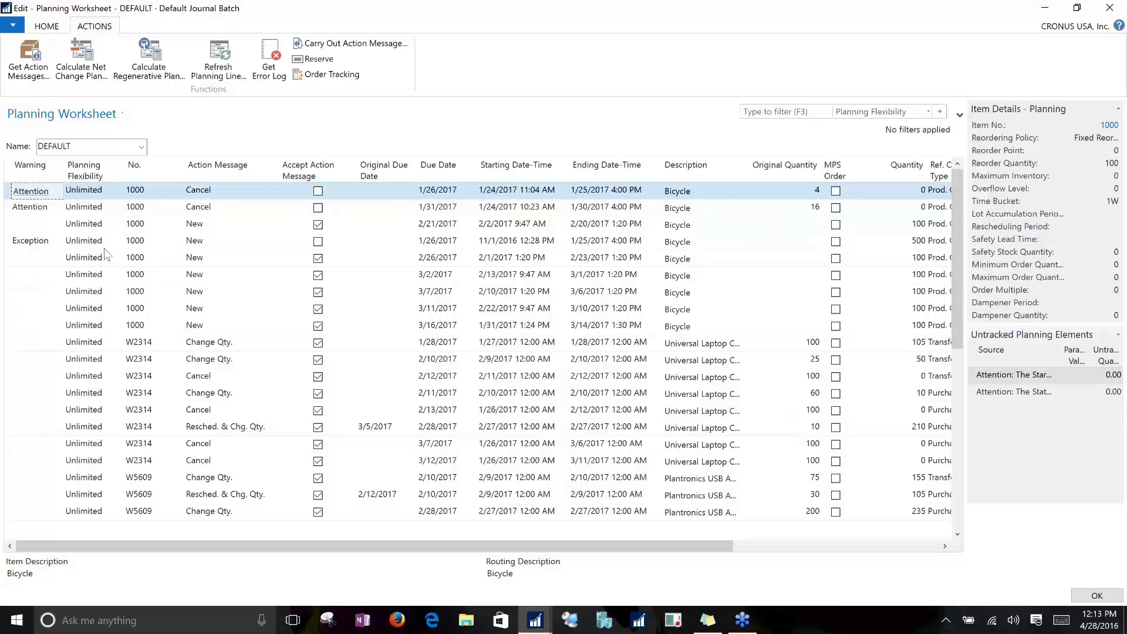
# Step: View the untracked planning elements behind the Exception warning on the bicycle line due 1/26/2017, then close them
pyautogui.click(90, 257)
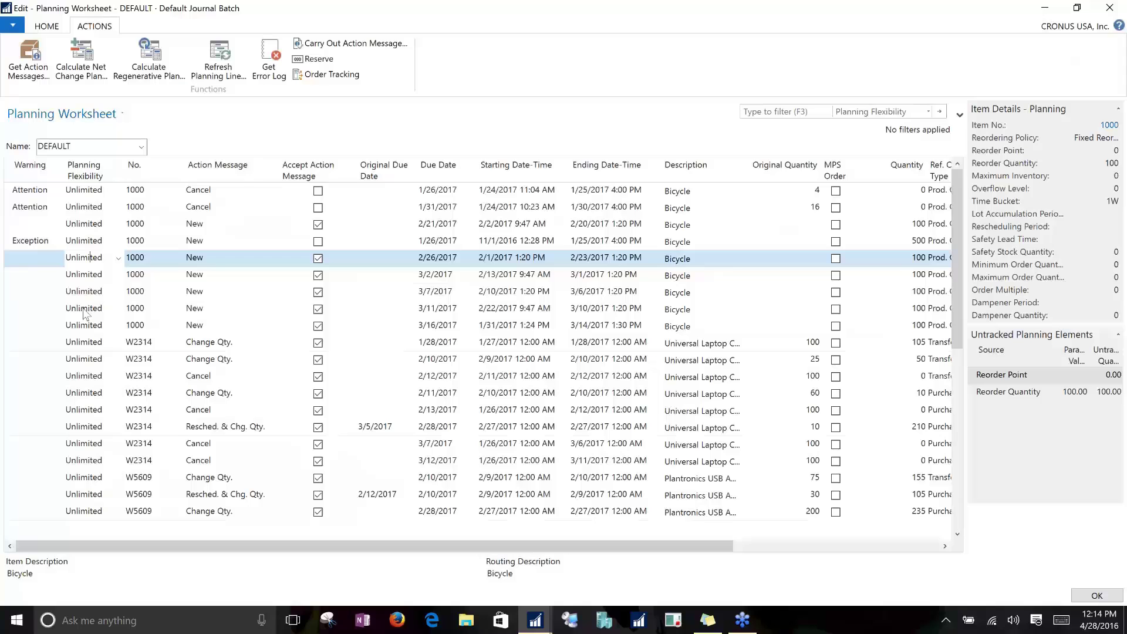
pyautogui.click(33, 242)
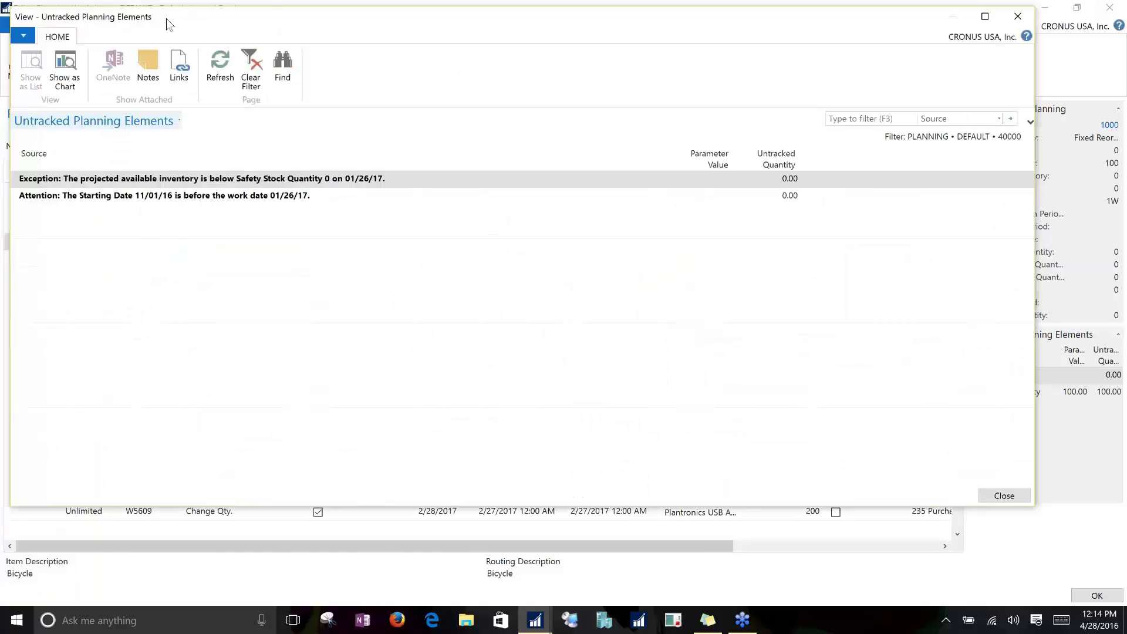
pyautogui.moveTo(167, 19); pyautogui.dragTo(298, 112)
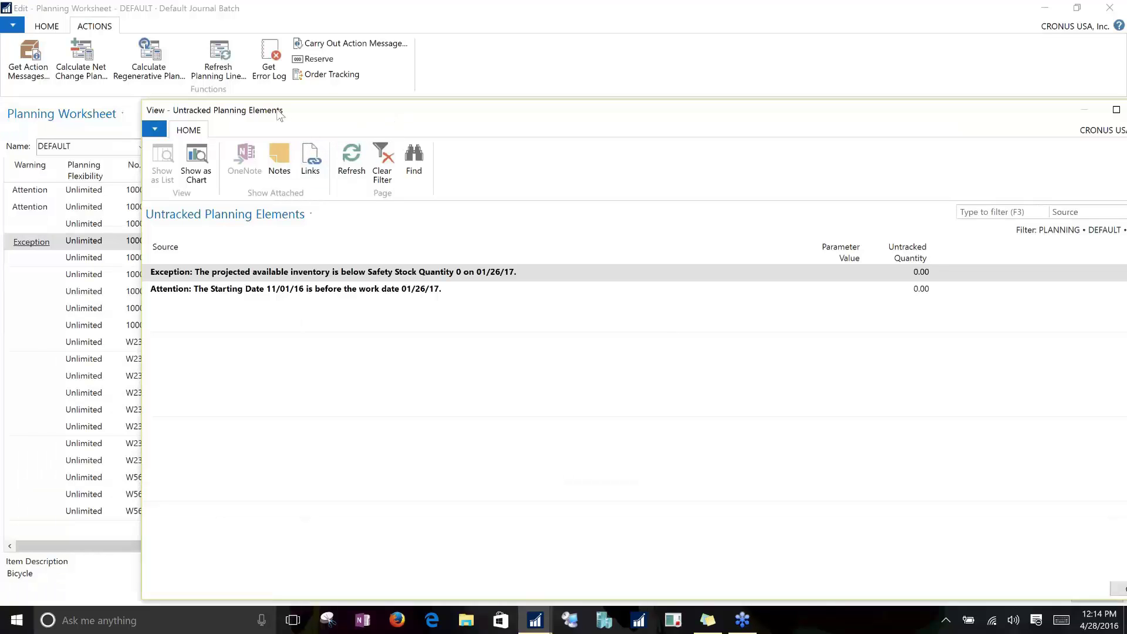
pyautogui.moveTo(279, 115); pyautogui.dragTo(235, 120)
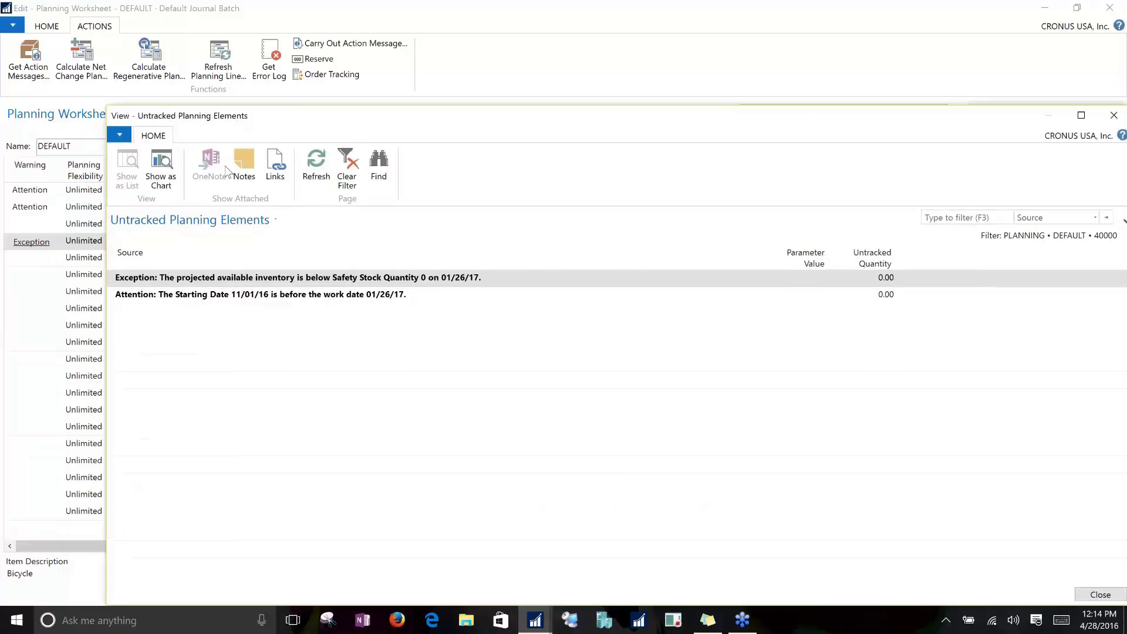
pyautogui.press('Escape')
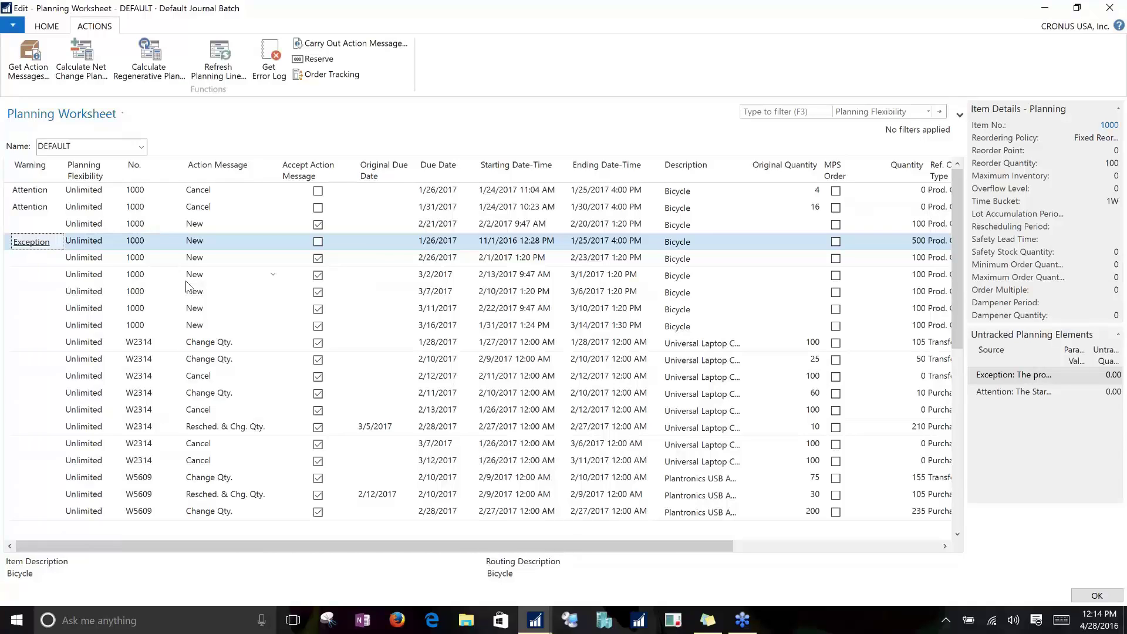
# Step: Compare the untracked planning elements of bicycle lines with Attention, Exception and no warnings
pyautogui.click(32, 209)
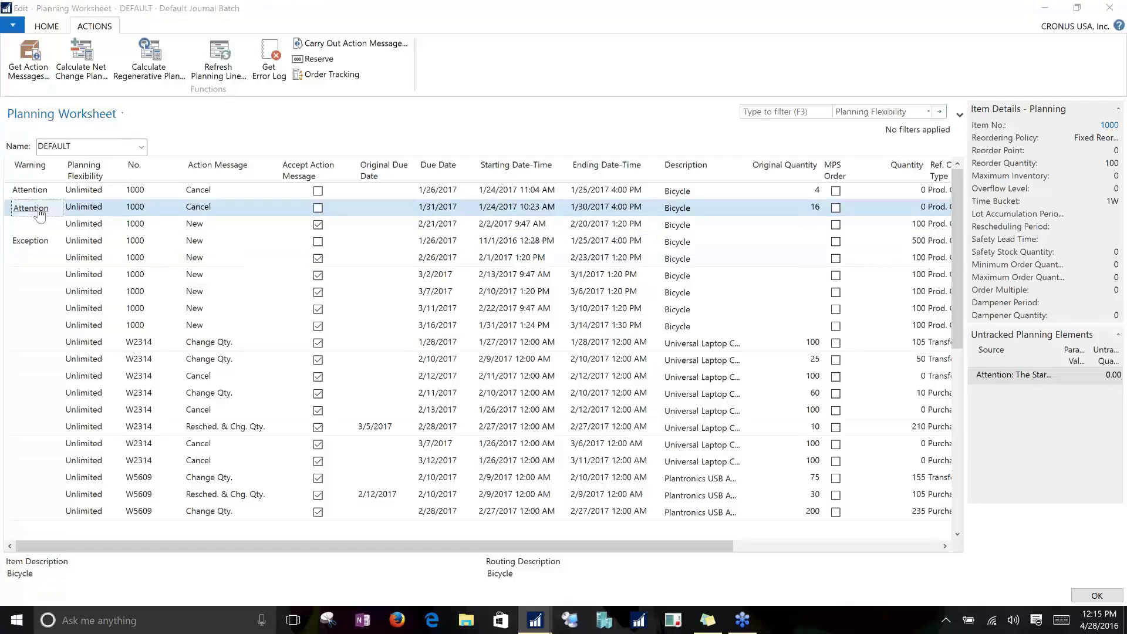
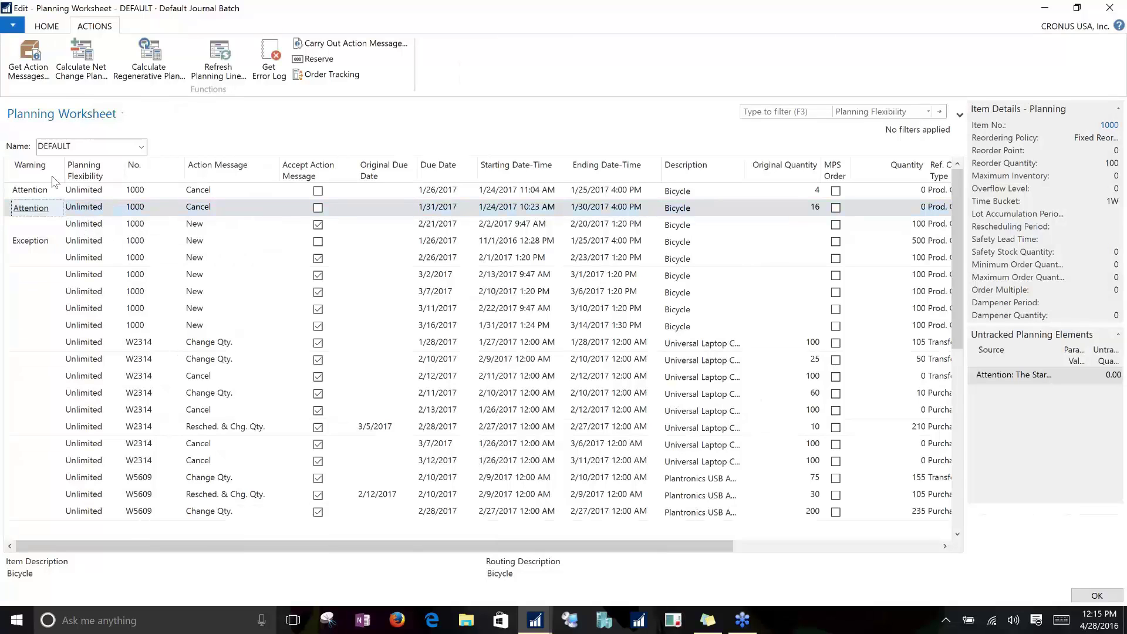
pyautogui.click(84, 225)
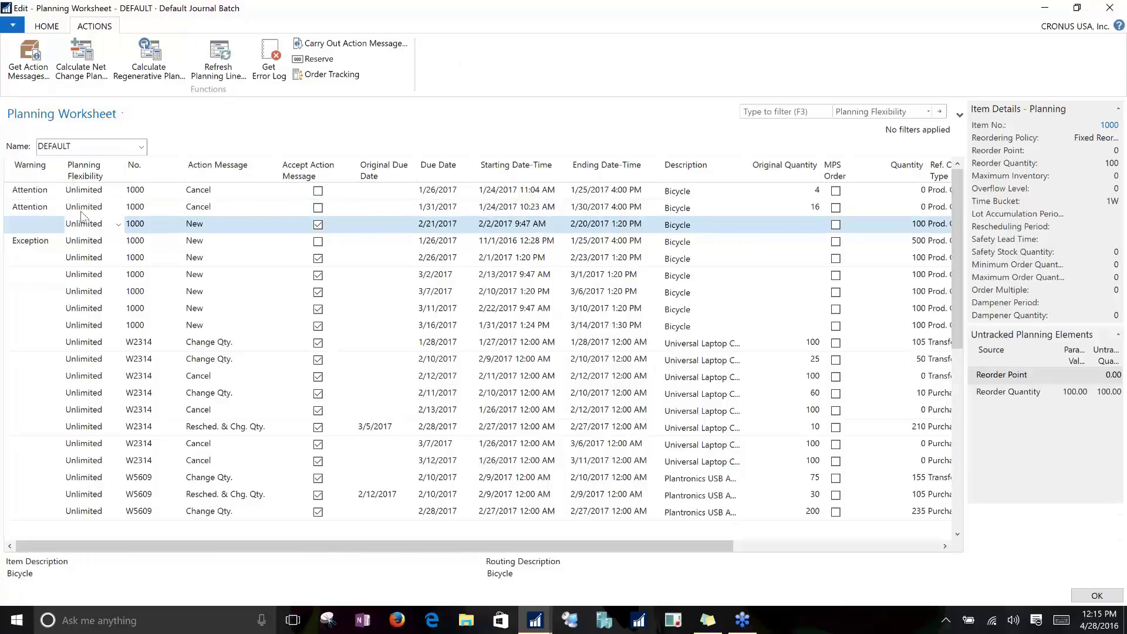
pyautogui.click(84, 243)
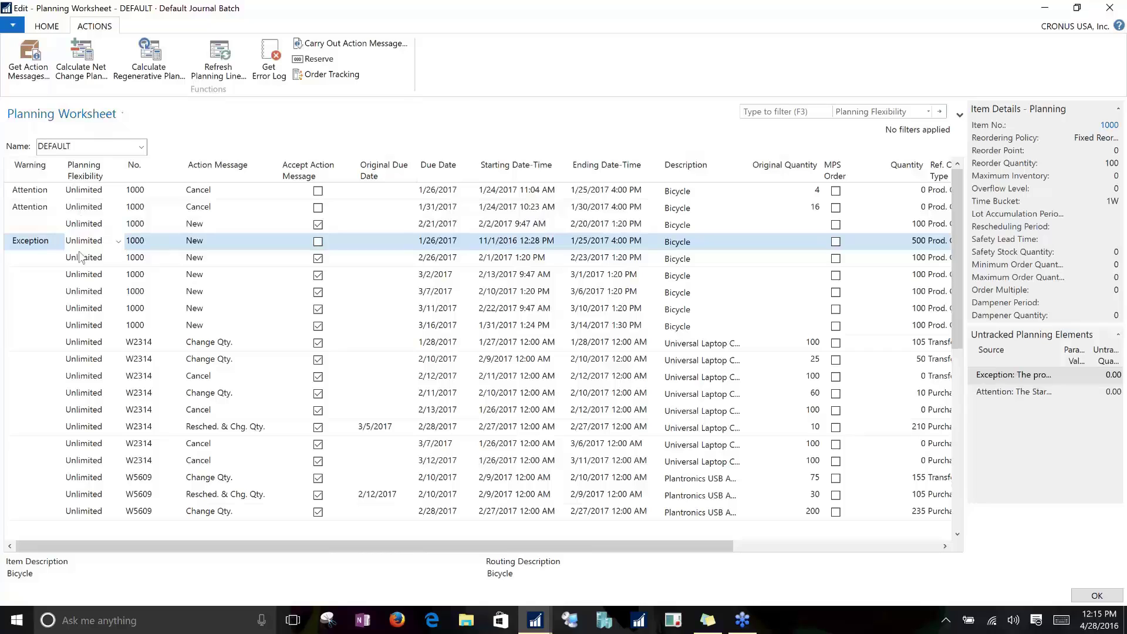
pyautogui.click(88, 256)
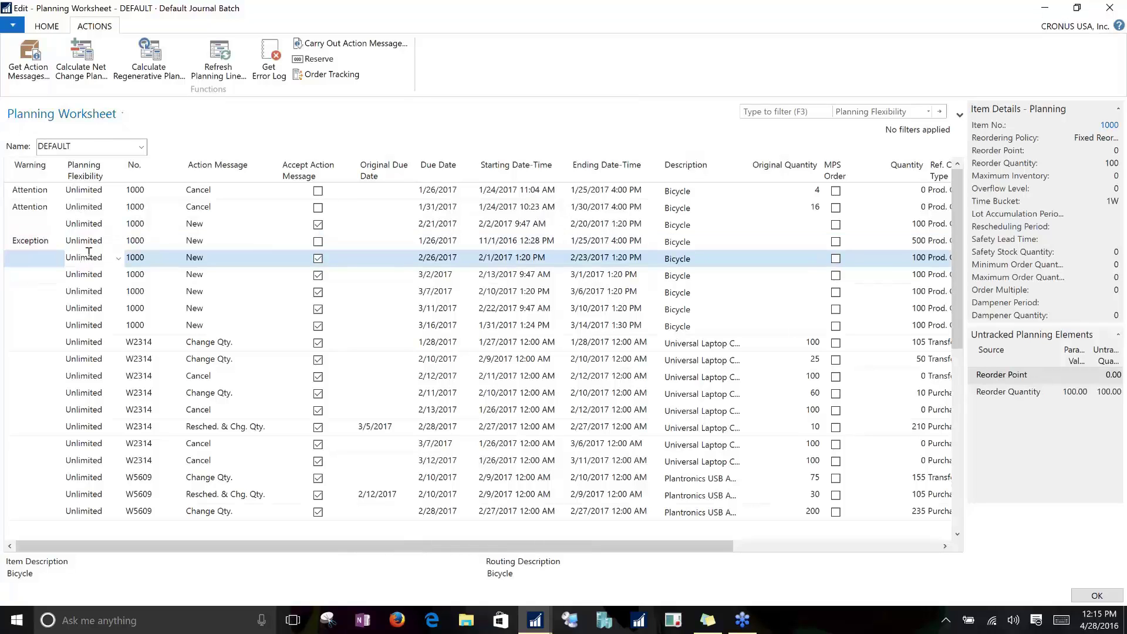
pyautogui.click(79, 224)
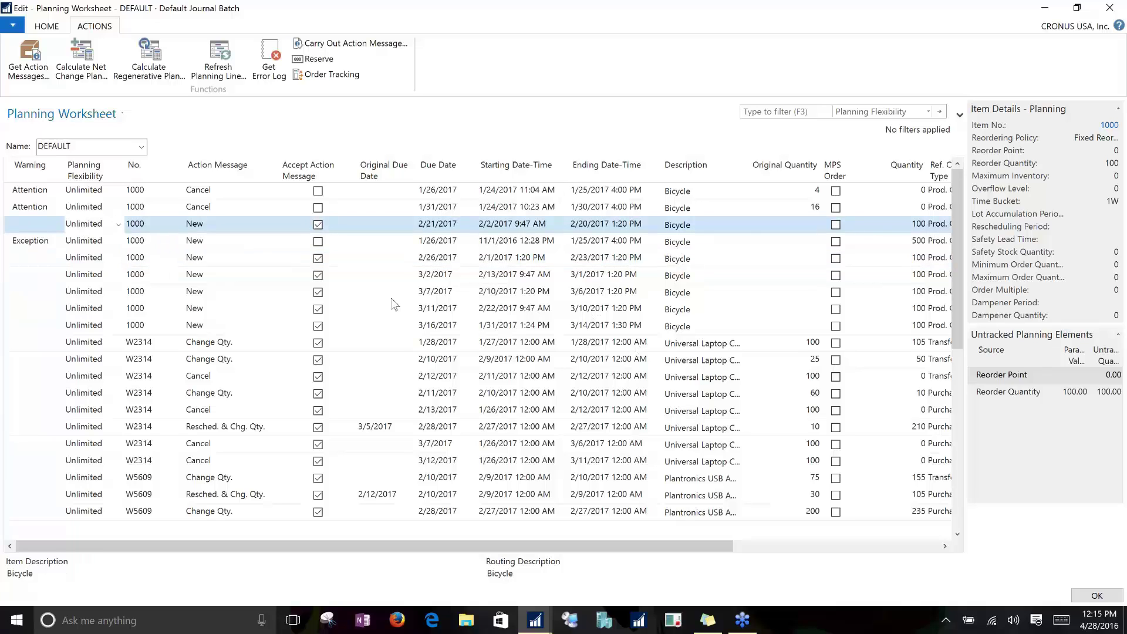
pyautogui.click(76, 274)
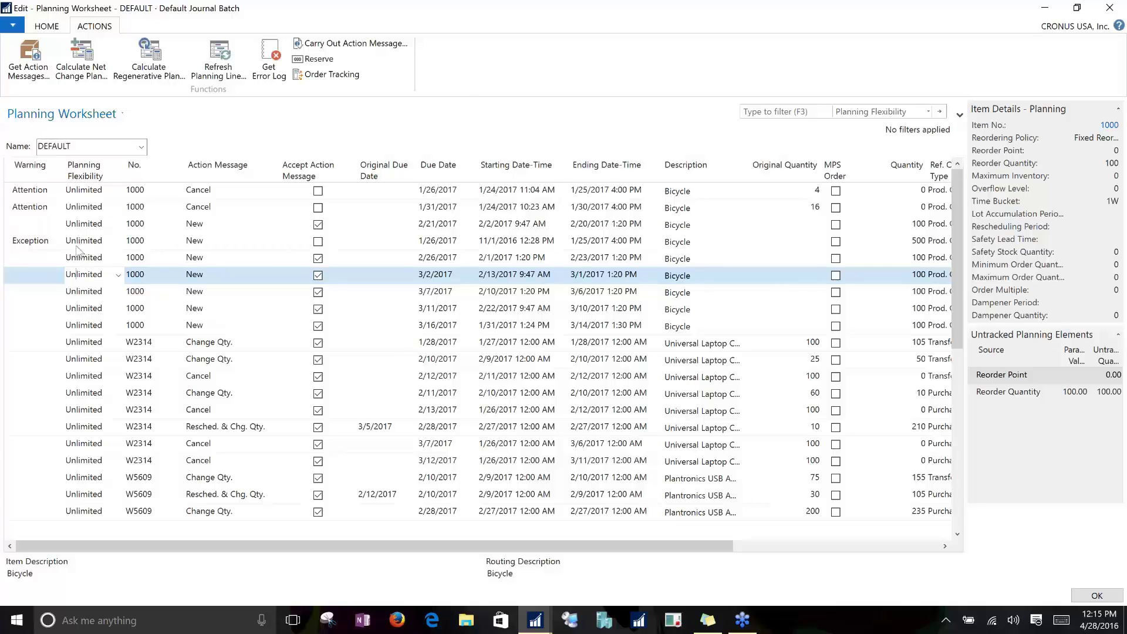
# Step: Examine the available Planning Flexibility options on the first bicycle line without changing its setting
pyautogui.click(87, 191)
pyautogui.click(119, 191)
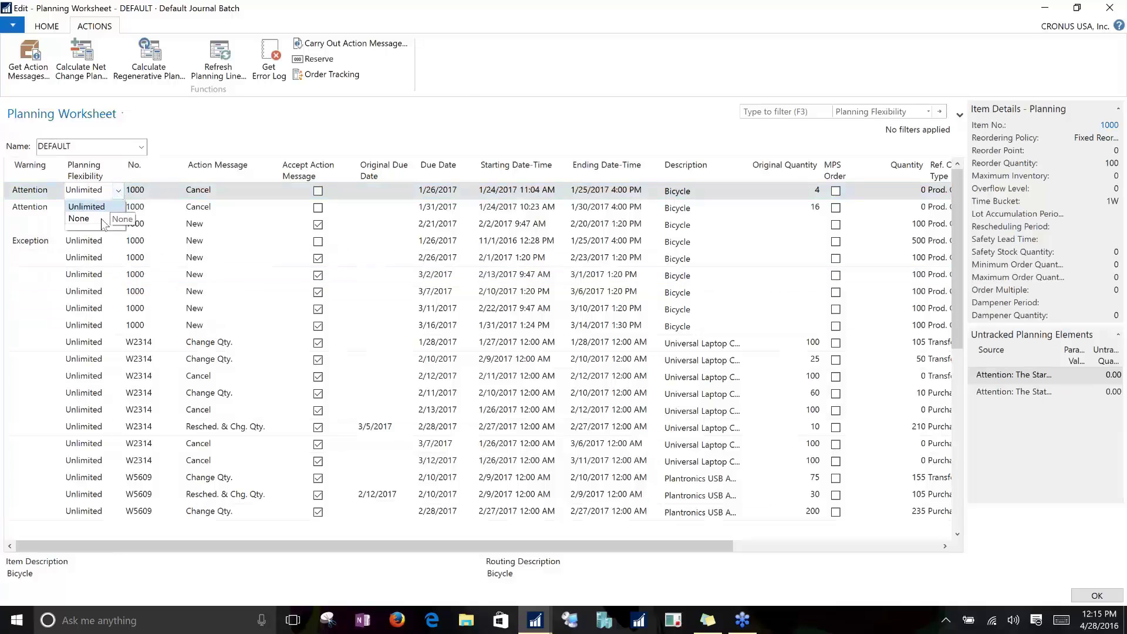
pyautogui.click(88, 240)
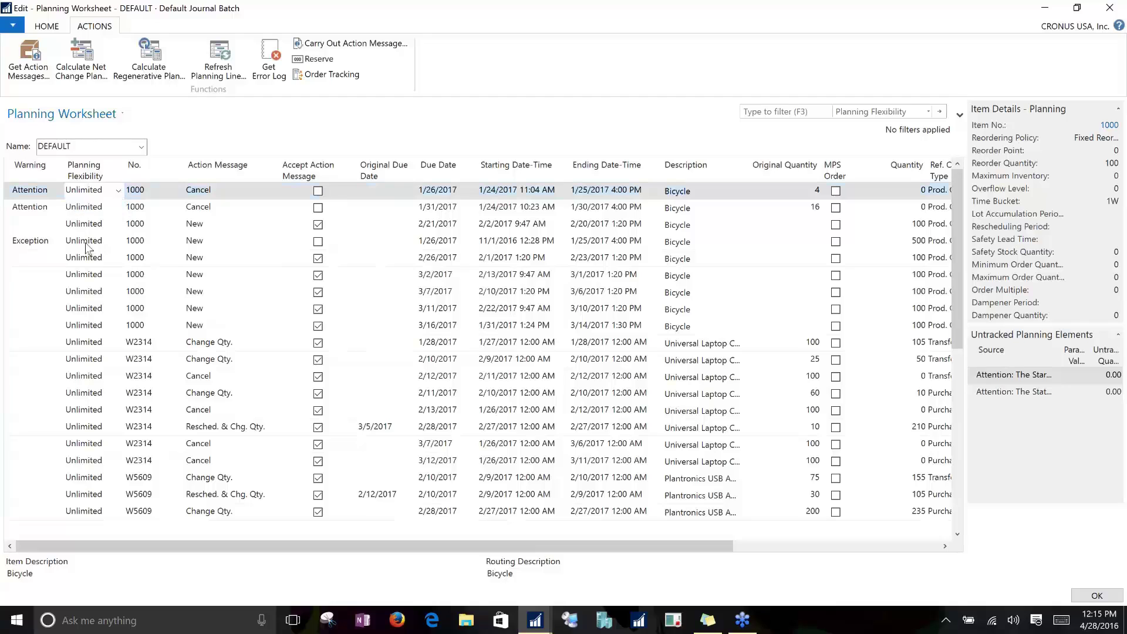
pyautogui.click(119, 190)
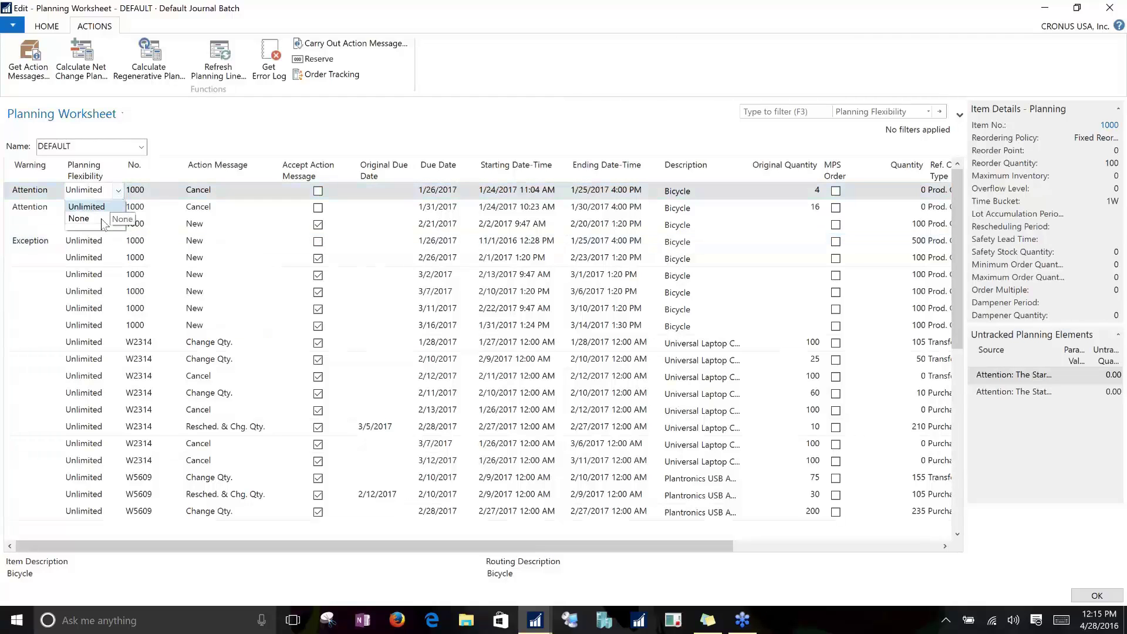
pyautogui.click(88, 243)
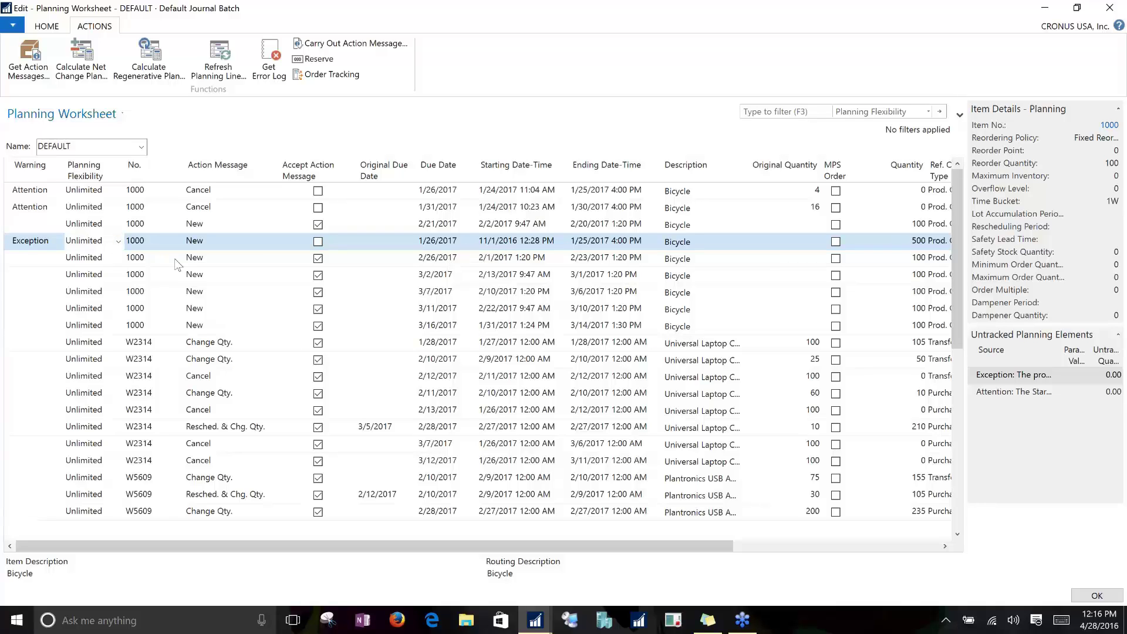
# Step: Set Planning Flexibility to None on the new bicycle line due 2/21/2017
pyautogui.click(98, 228)
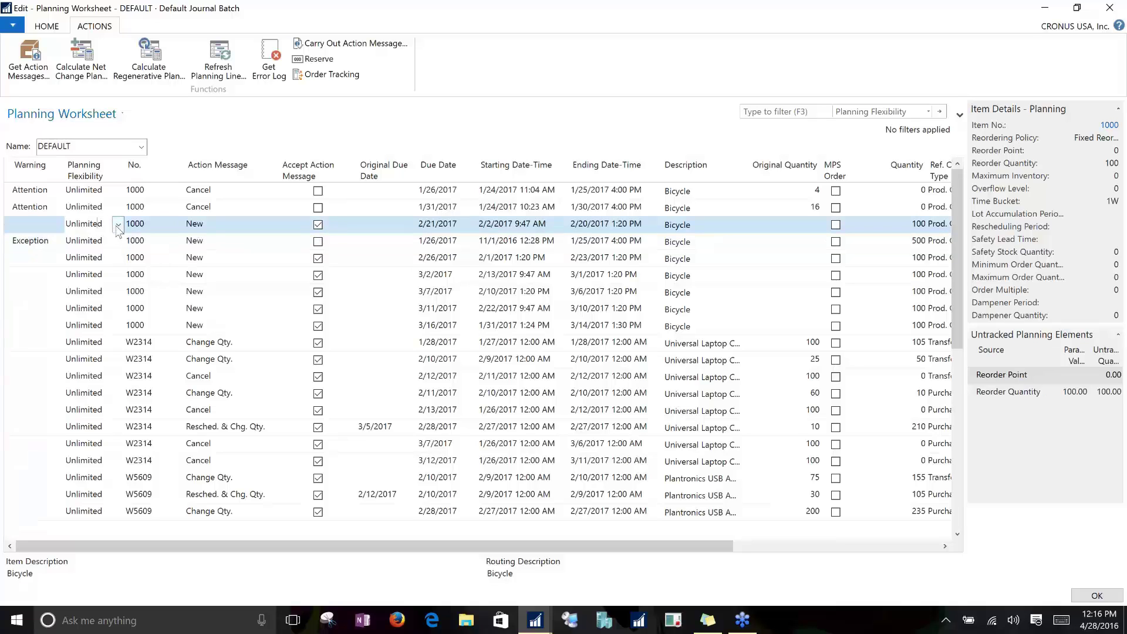
pyautogui.click(118, 226)
pyautogui.click(82, 254)
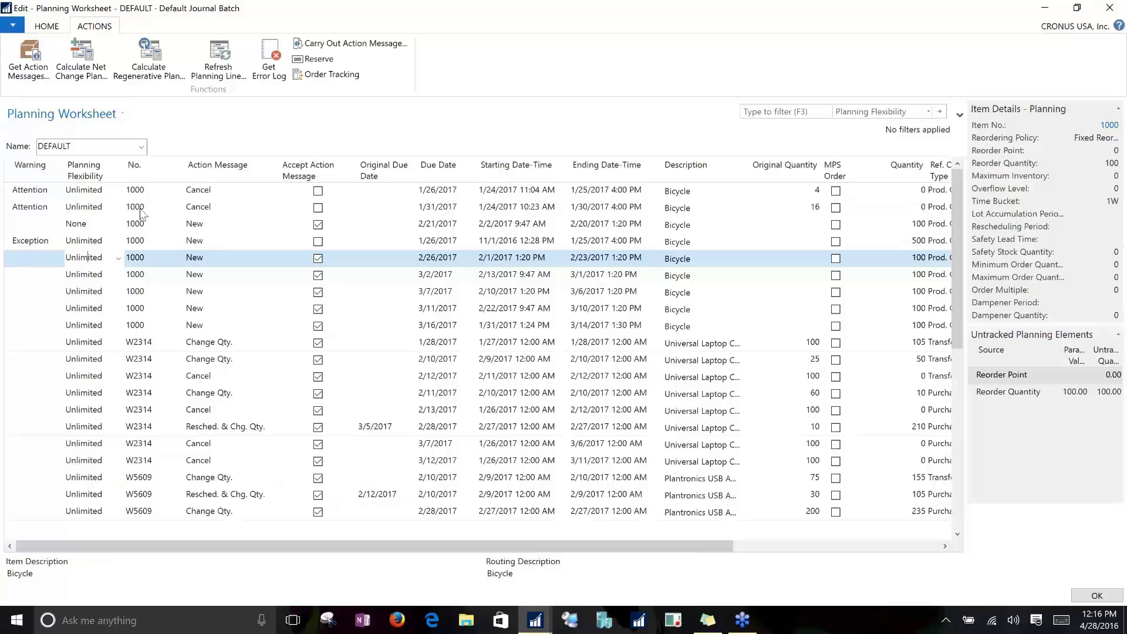
# Step: Review the remaining new bicycle lines with unlimited planning flexibility, due between 2/26/2017 and 3/11/2017
pyautogui.click(79, 276)
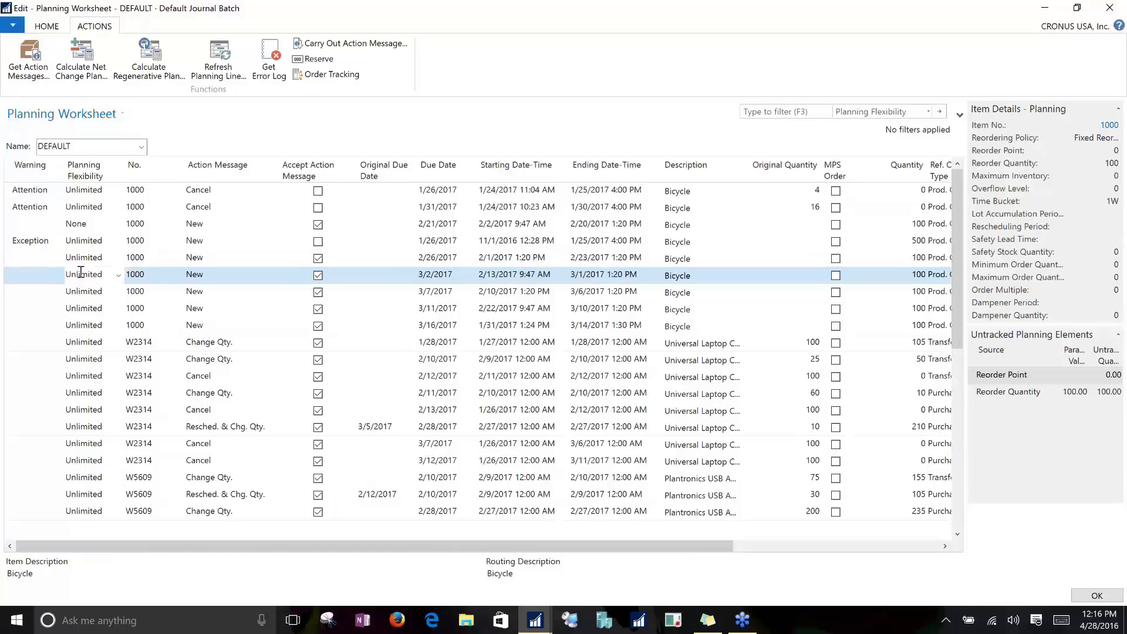
pyautogui.click(82, 258)
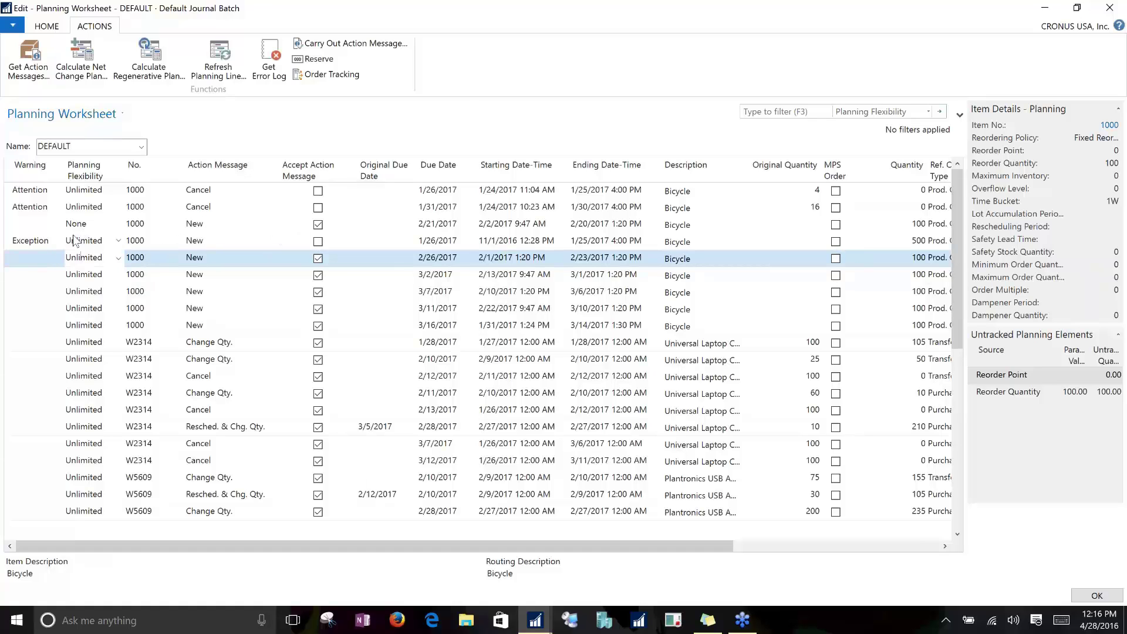
pyautogui.click(81, 276)
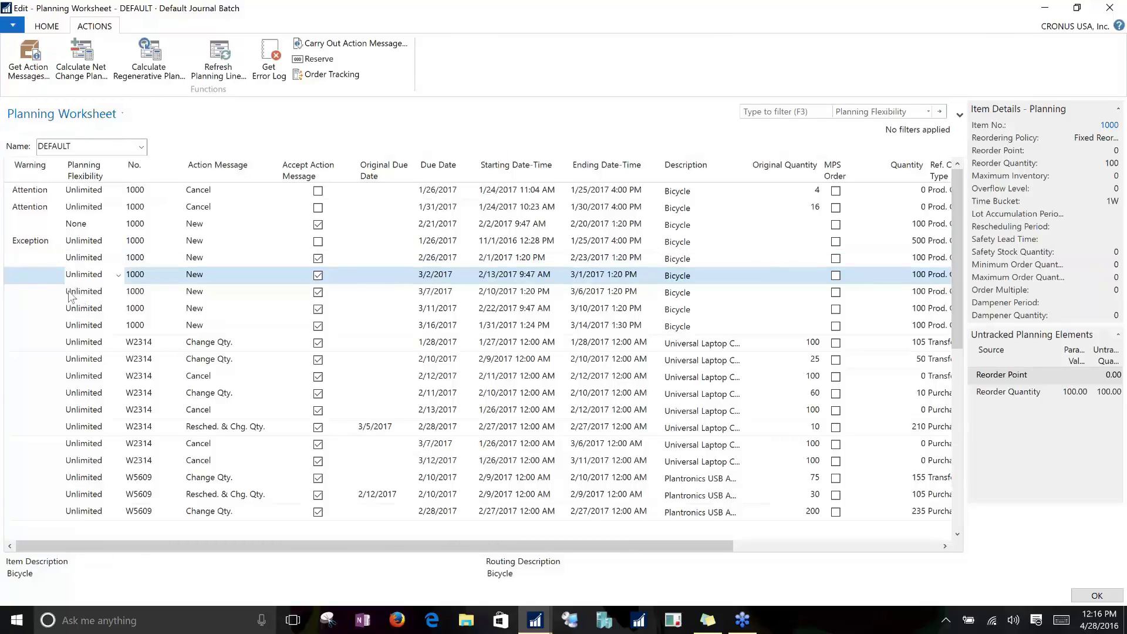
pyautogui.click(76, 308)
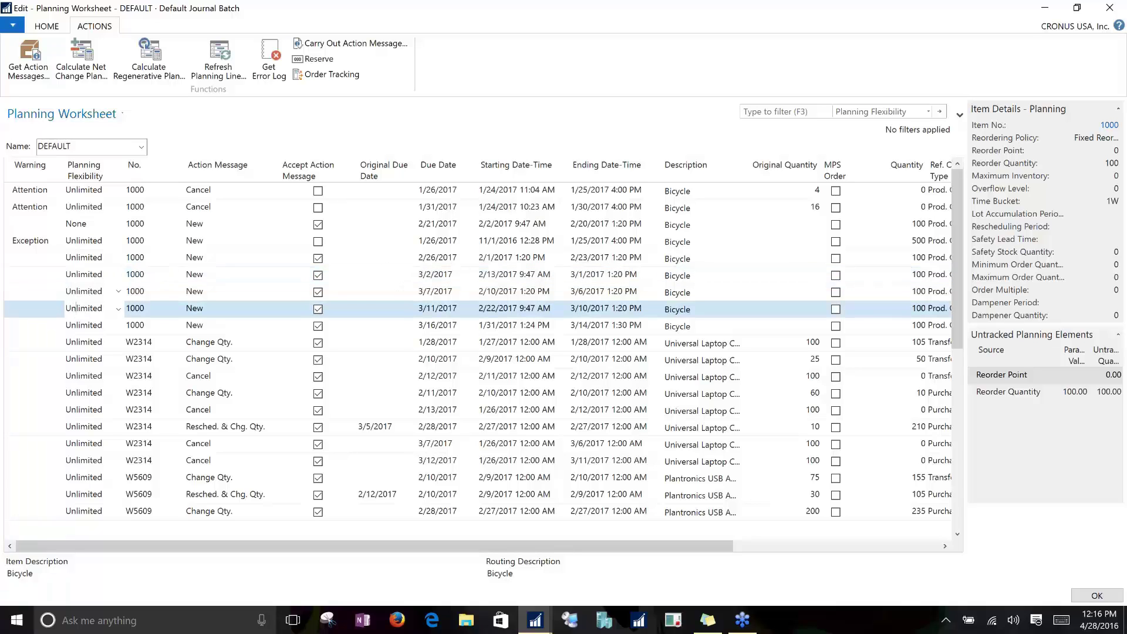
pyautogui.click(146, 303)
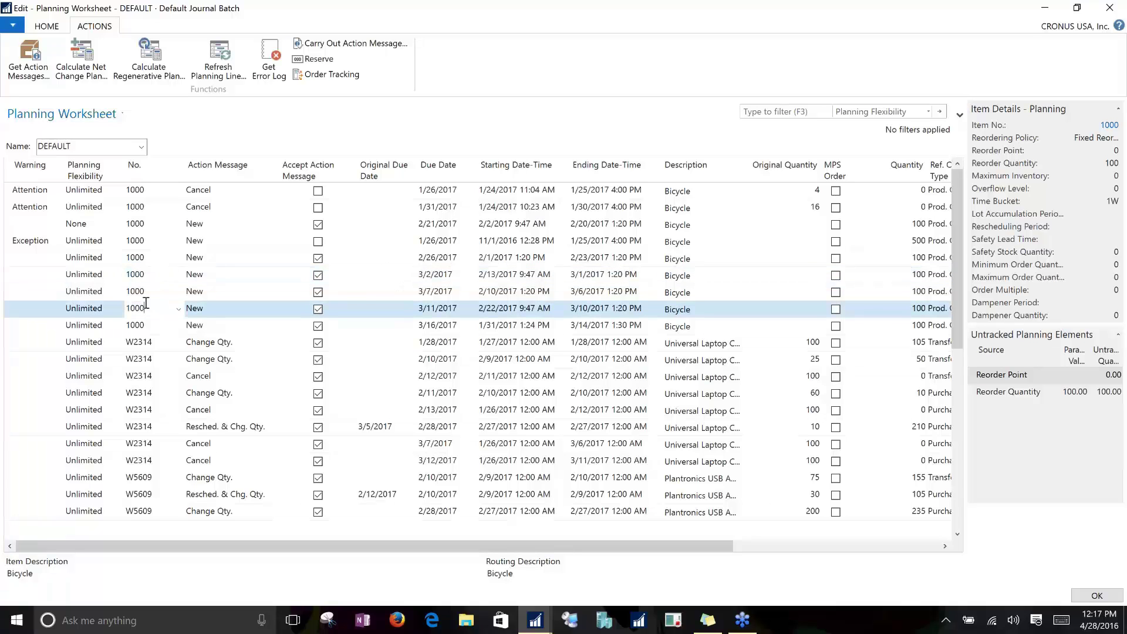
# Step: Examine the New, Change Qty. and Resched. & Chg. Qty. action messages, comparing original and new quantities on the first W2314 line
pyautogui.click(194, 261)
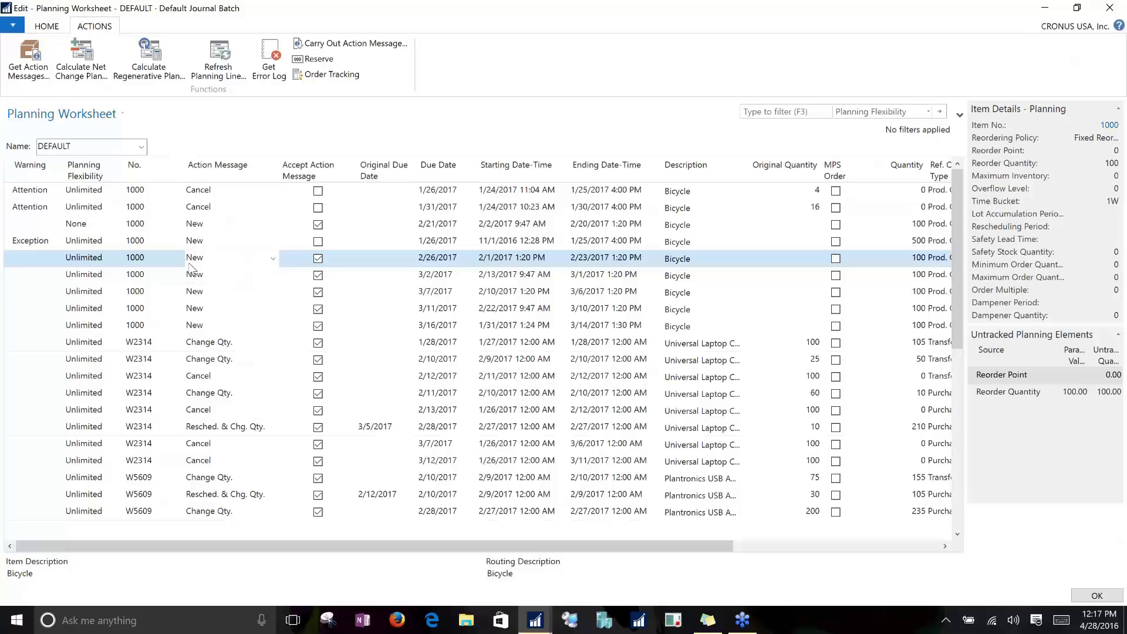
pyautogui.click(215, 346)
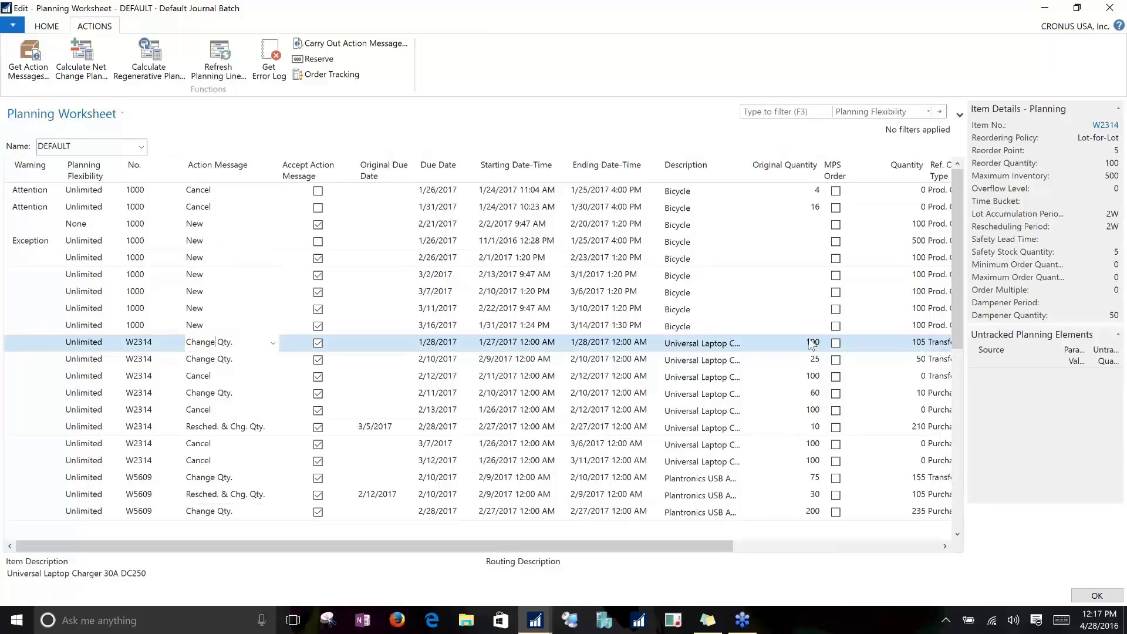
pyautogui.click(734, 342)
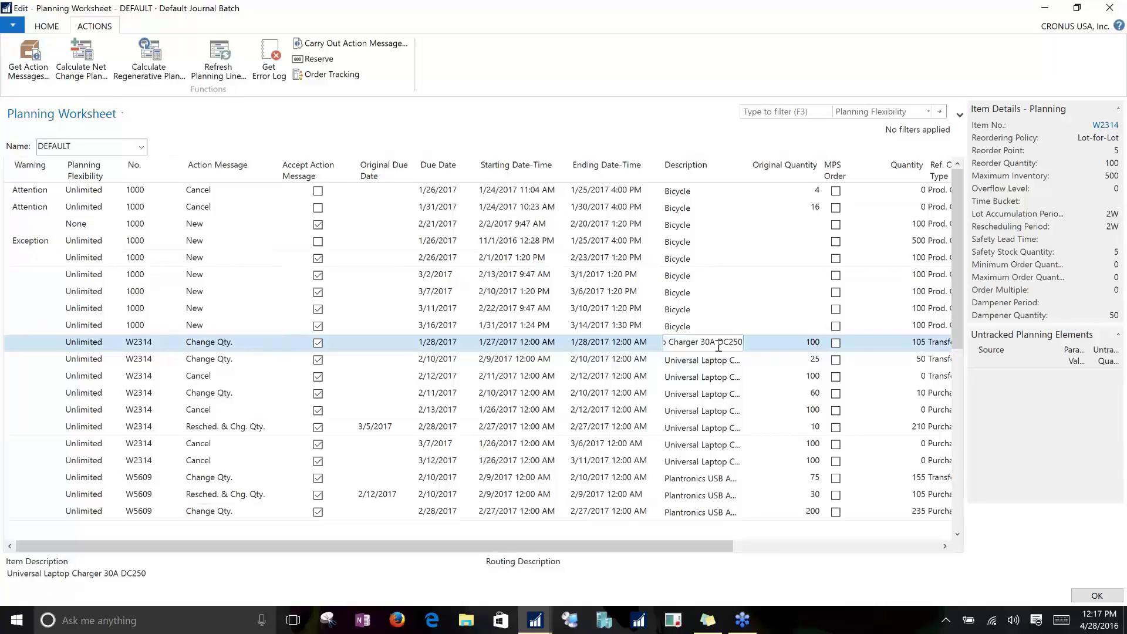
pyautogui.click(798, 347)
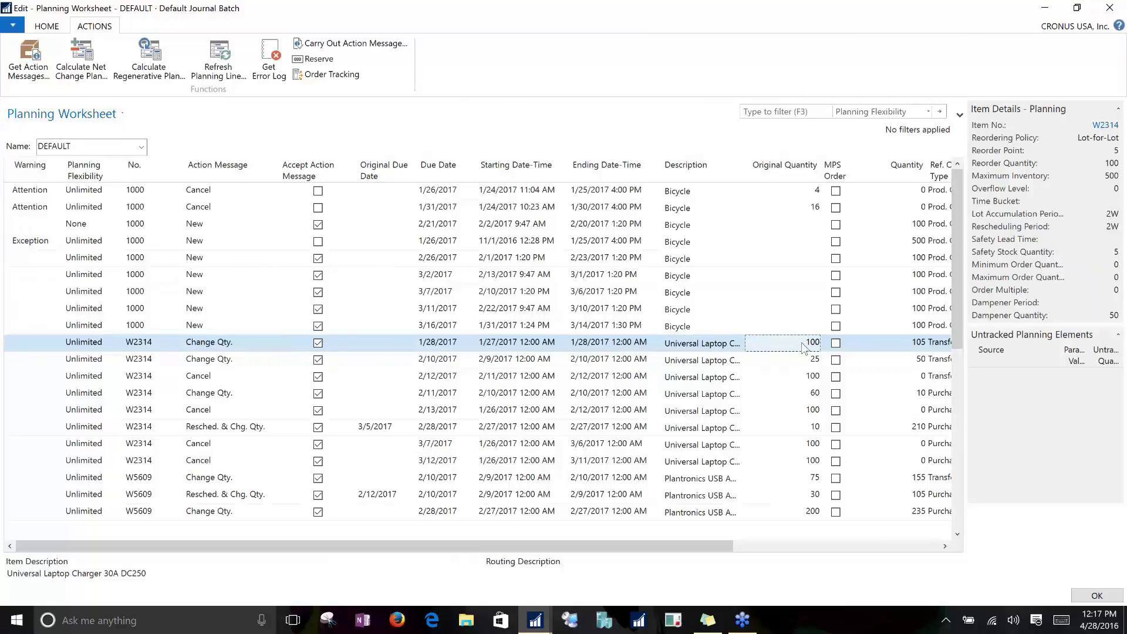
pyautogui.press('Tab')
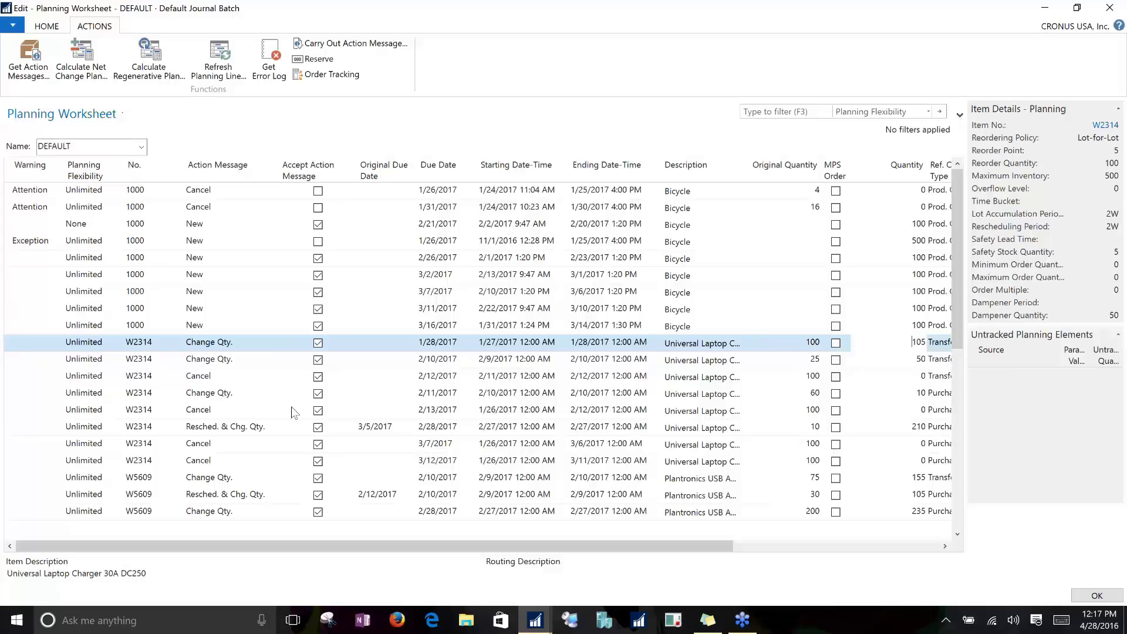
pyautogui.click(202, 431)
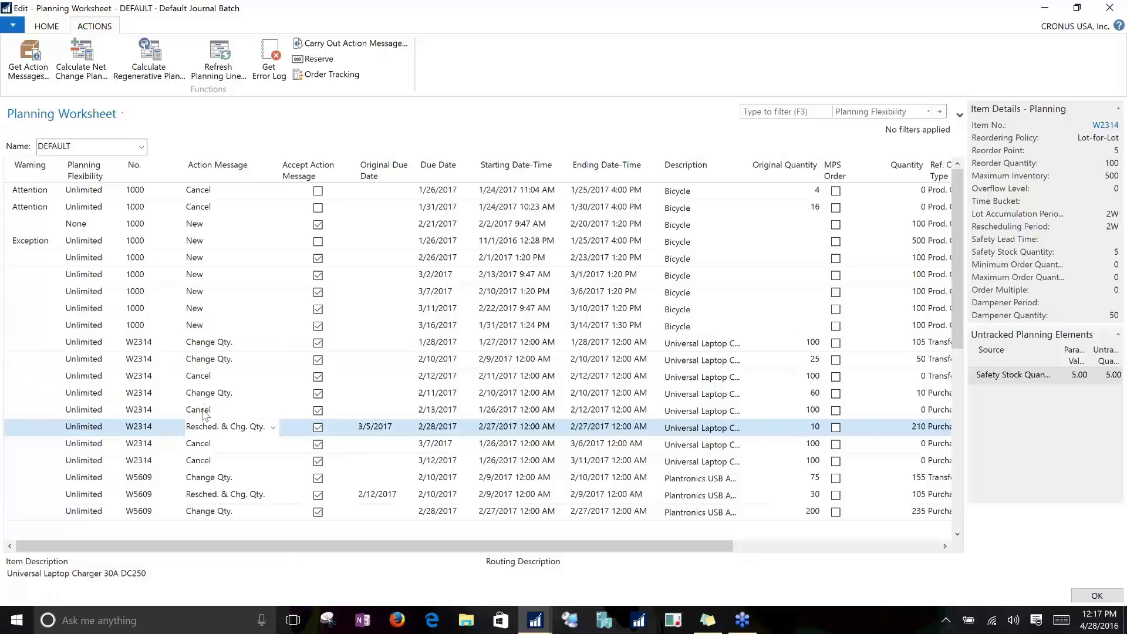
# Step: Examine the Resched. & Chg. Qty. message on the W2314 line and the Cancel messages on the first two bicycle lines
pyautogui.click(241, 427)
pyautogui.click(206, 432)
pyautogui.click(200, 210)
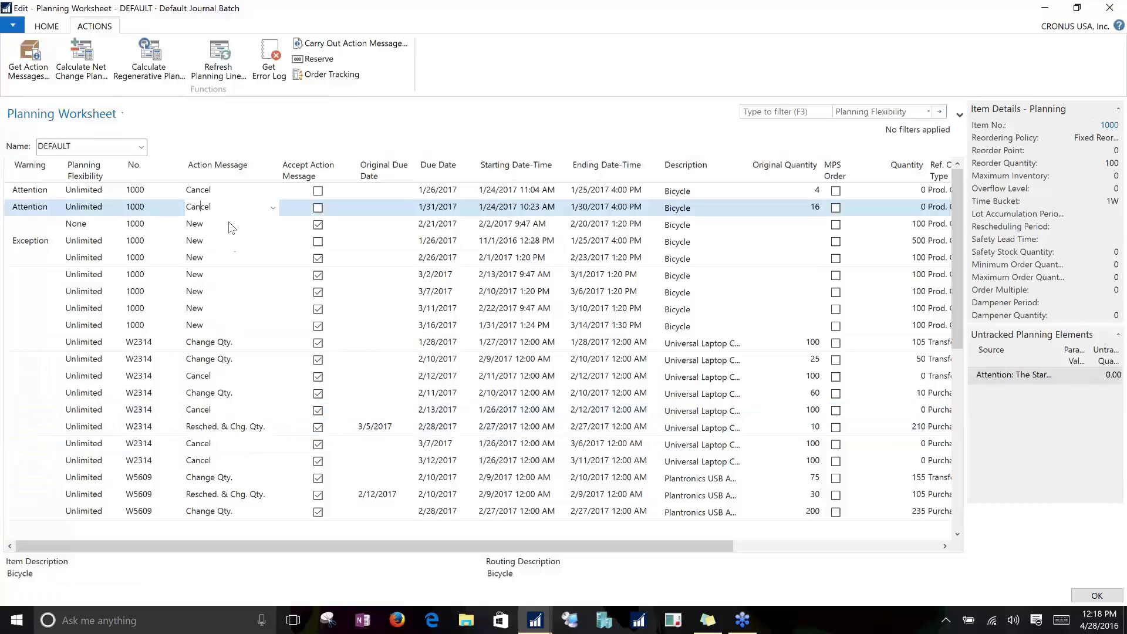
pyautogui.click(222, 192)
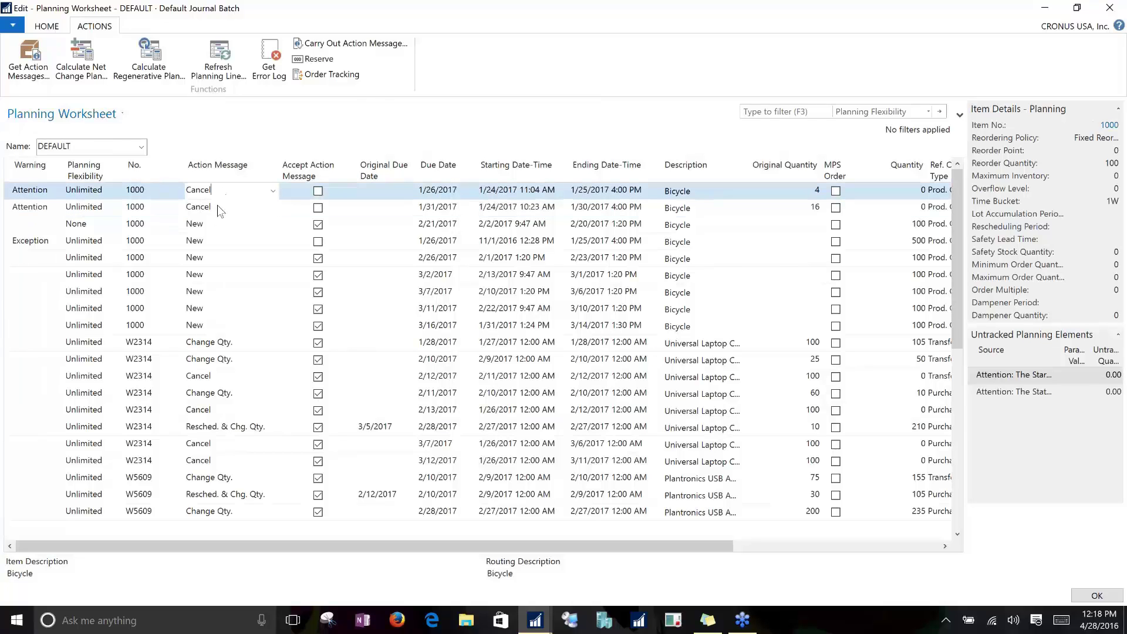
pyautogui.click(215, 206)
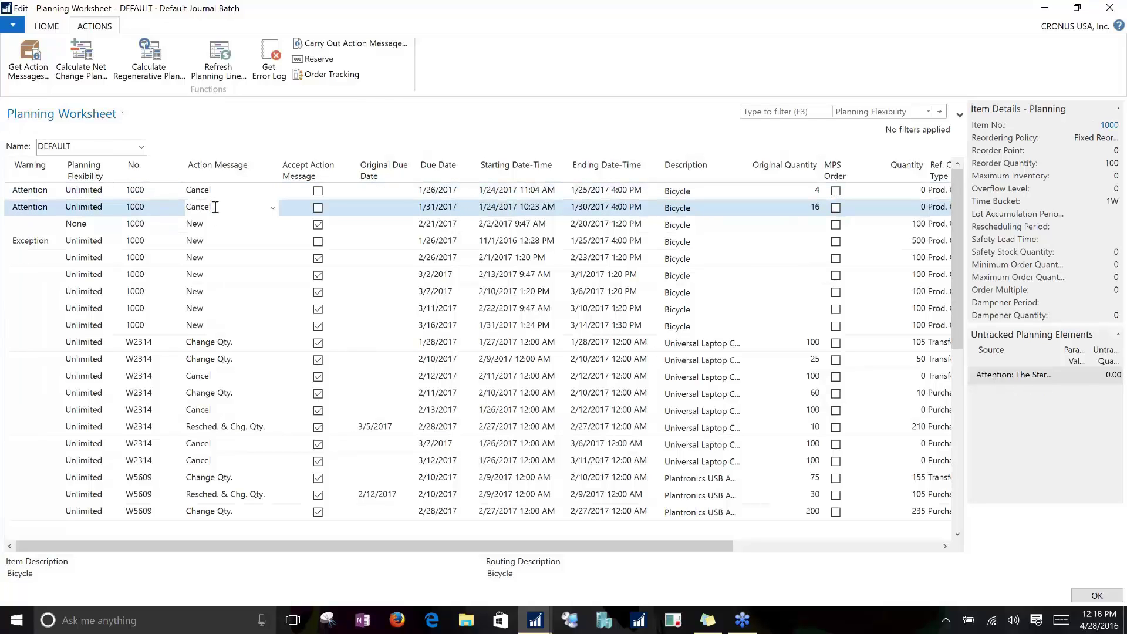
pyautogui.press('Down')
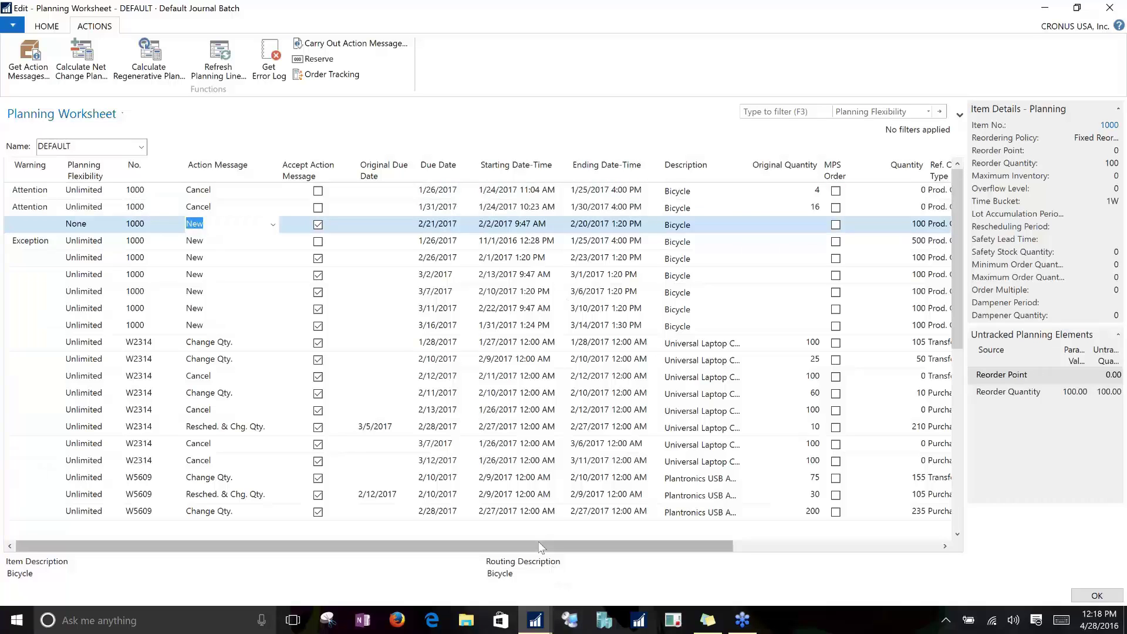
# Step: Compare the reference order types on the bicycle and W2314 lines
pyautogui.moveTo(541, 547); pyautogui.dragTo(582, 420)
pyautogui.click(822, 361)
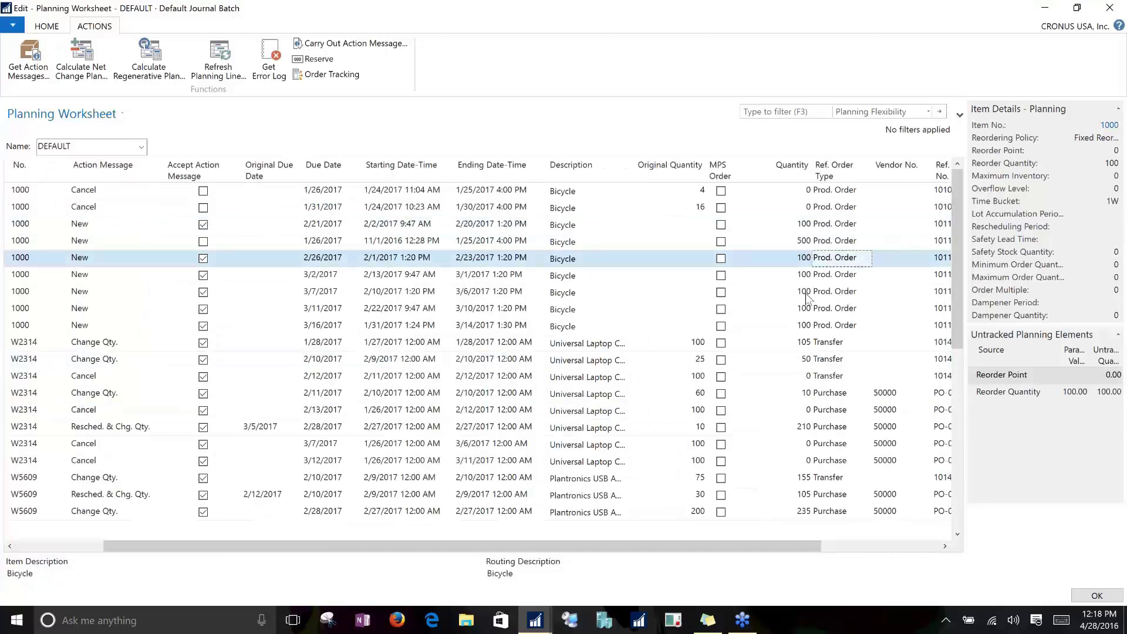
pyautogui.click(822, 361)
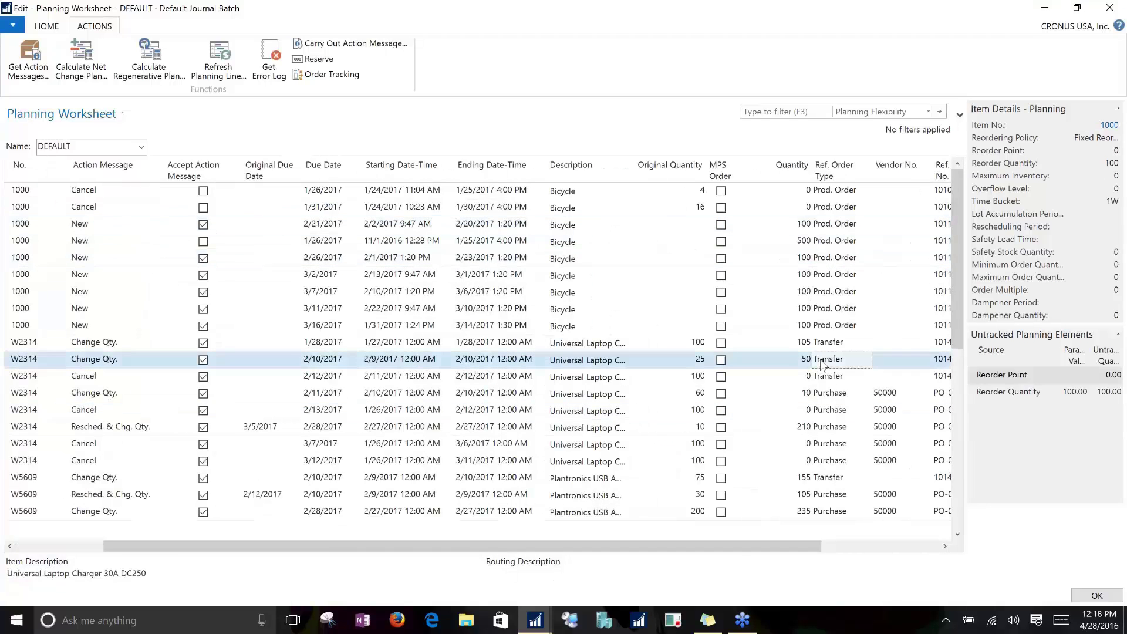
pyautogui.click(822, 258)
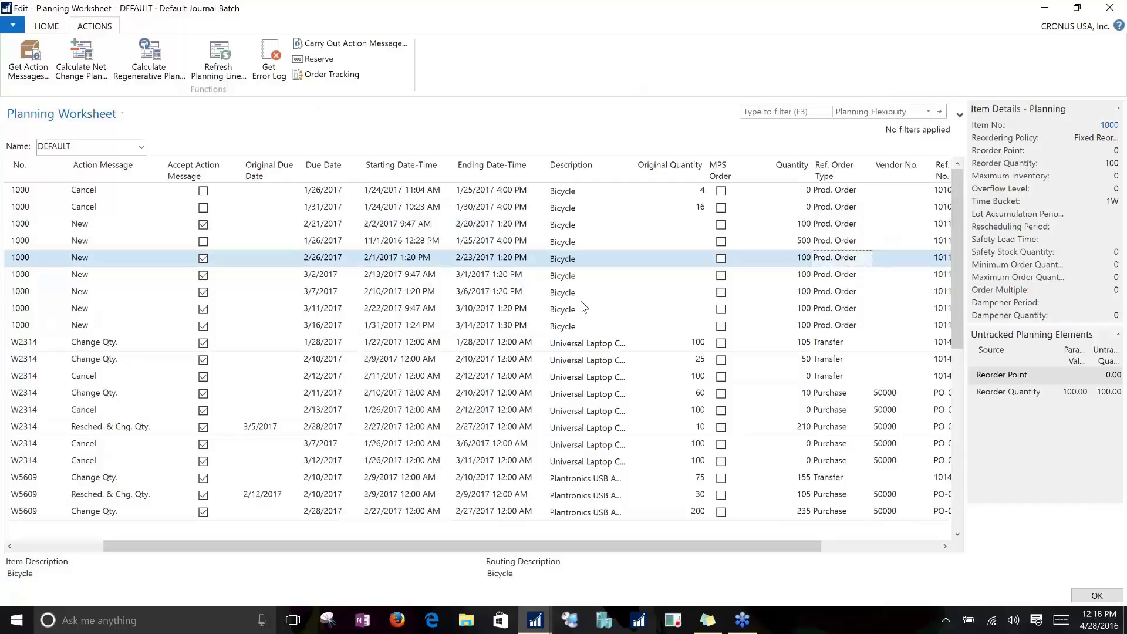
# Step: Examine the starting and ending date-times on the new bicycle lines due 2/26/2017 and 3/2/2017
pyautogui.click(385, 263)
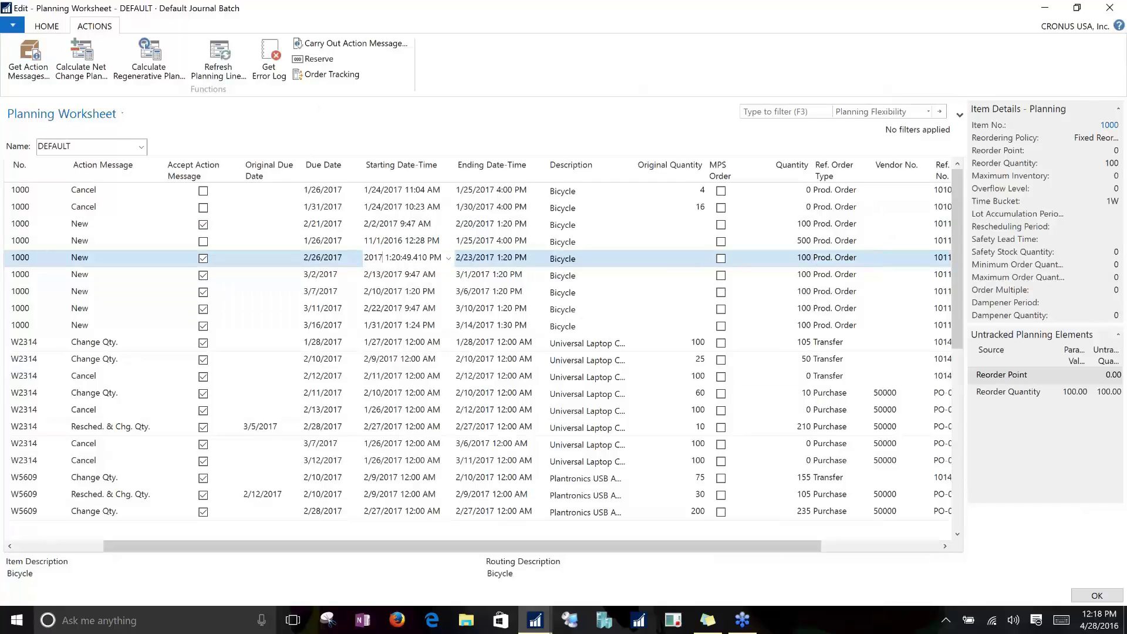
pyautogui.click(474, 258)
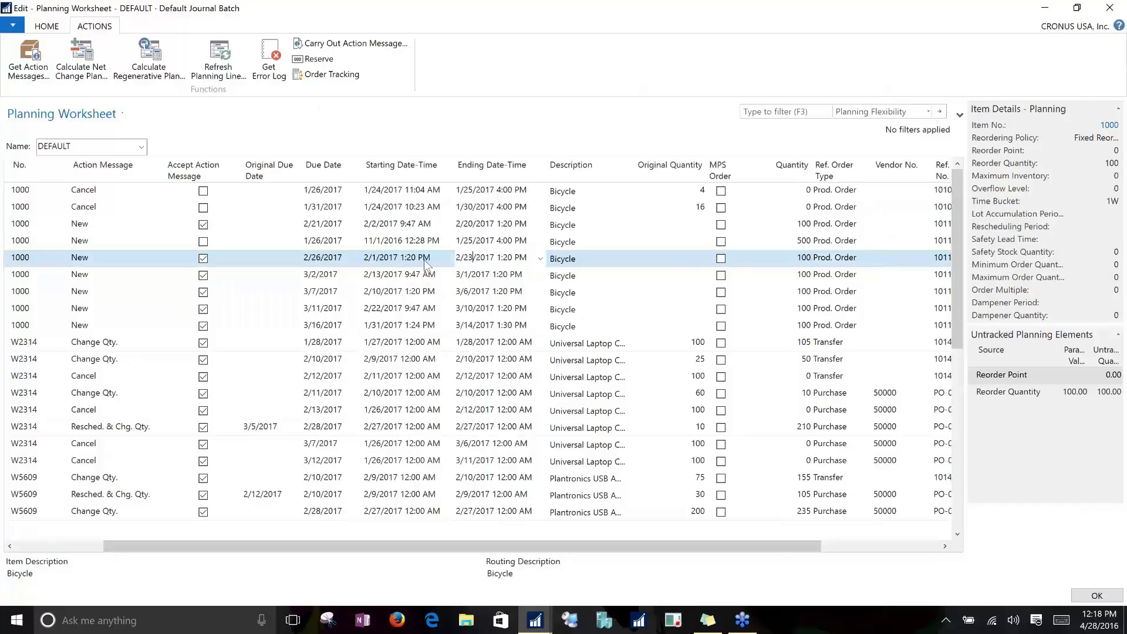
pyautogui.press('Right')
pyautogui.press('Right')
pyautogui.press('Right')
pyautogui.click(400, 257)
pyautogui.click(400, 259)
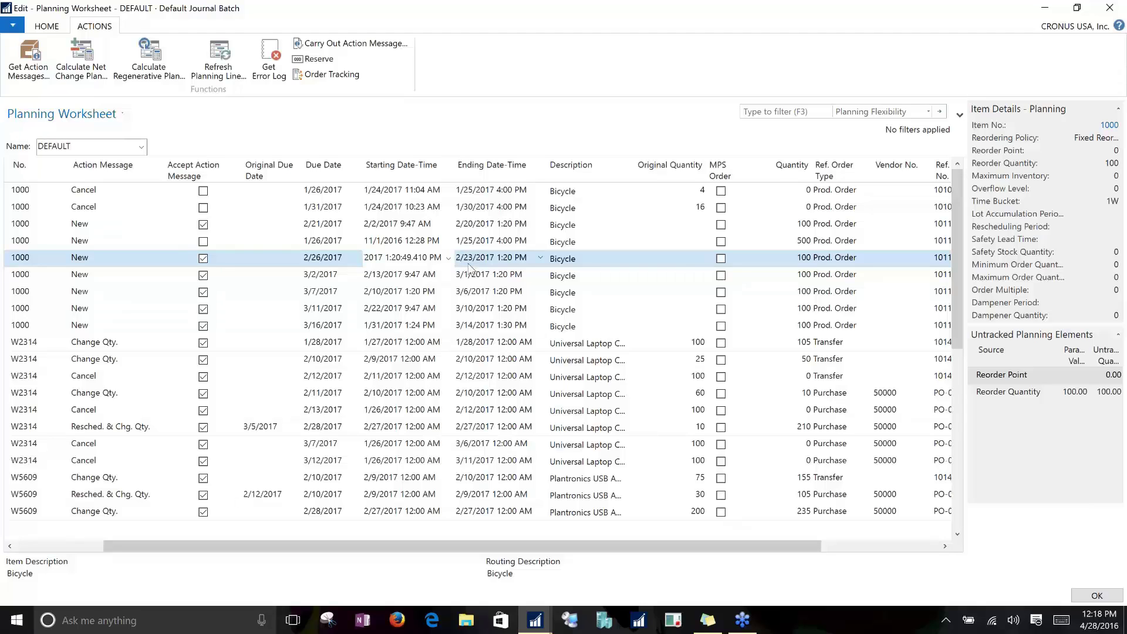
pyautogui.press('Tab')
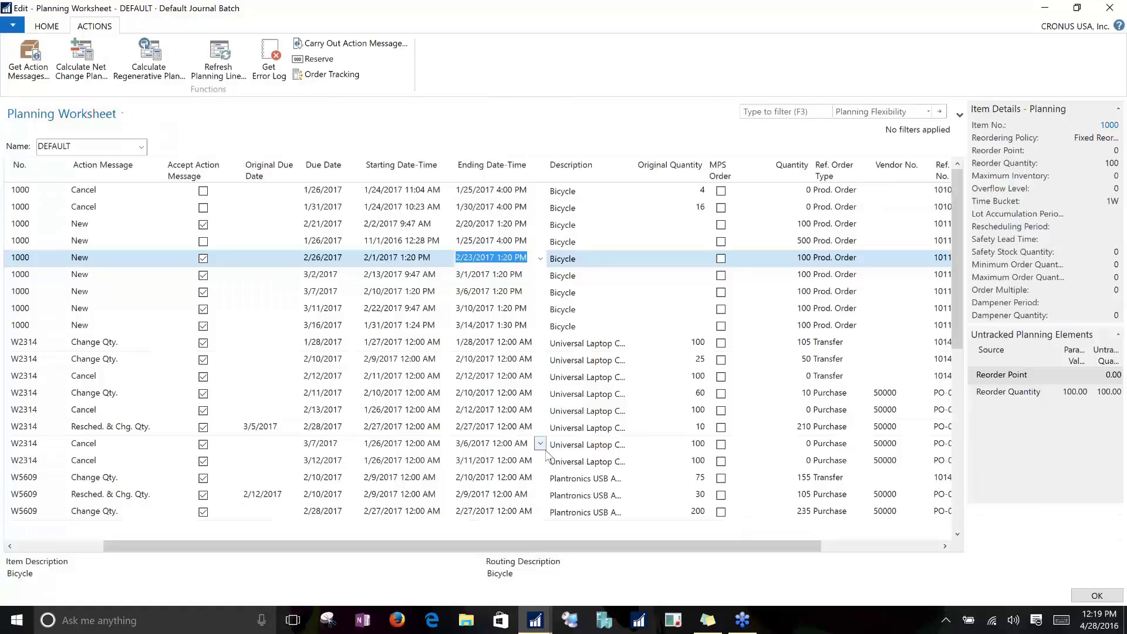
pyautogui.click(485, 260)
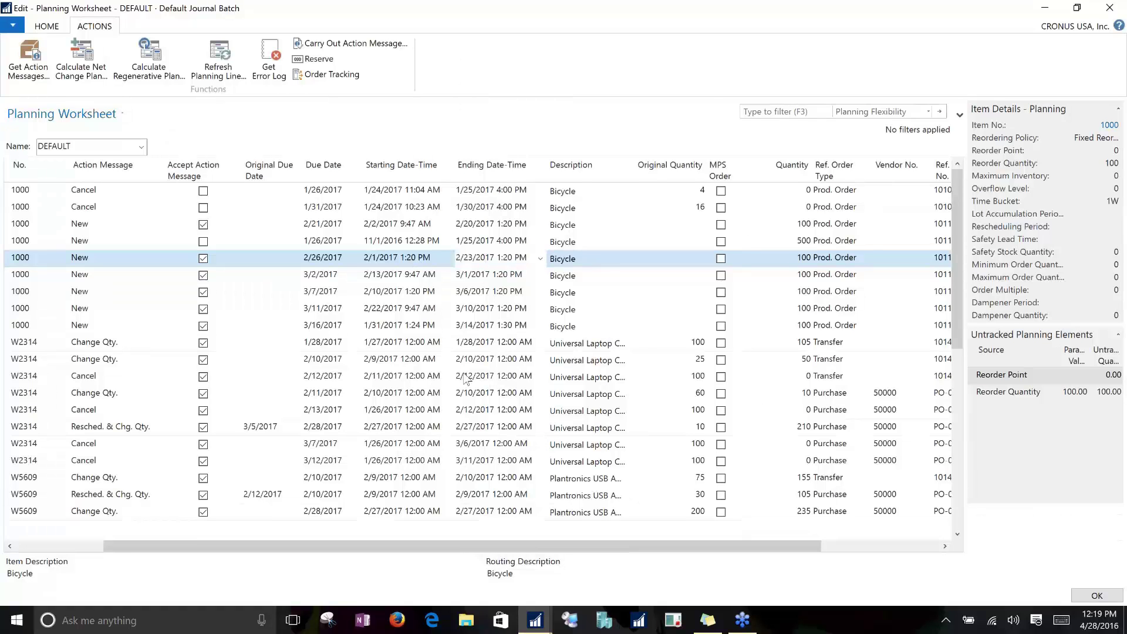
pyautogui.click(406, 279)
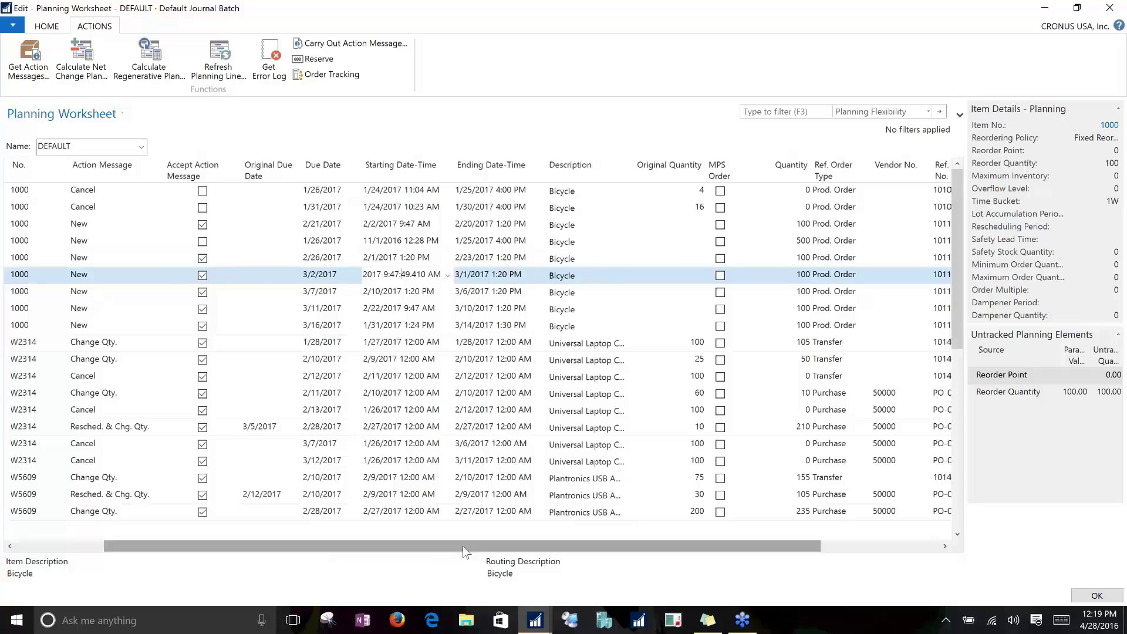
# Step: Review the vendor numbers on the W2314 purchase lines due between 2/13/2017 and 3/7/2017
pyautogui.moveTo(463, 547); pyautogui.dragTo(589, 549)
pyautogui.click(717, 413)
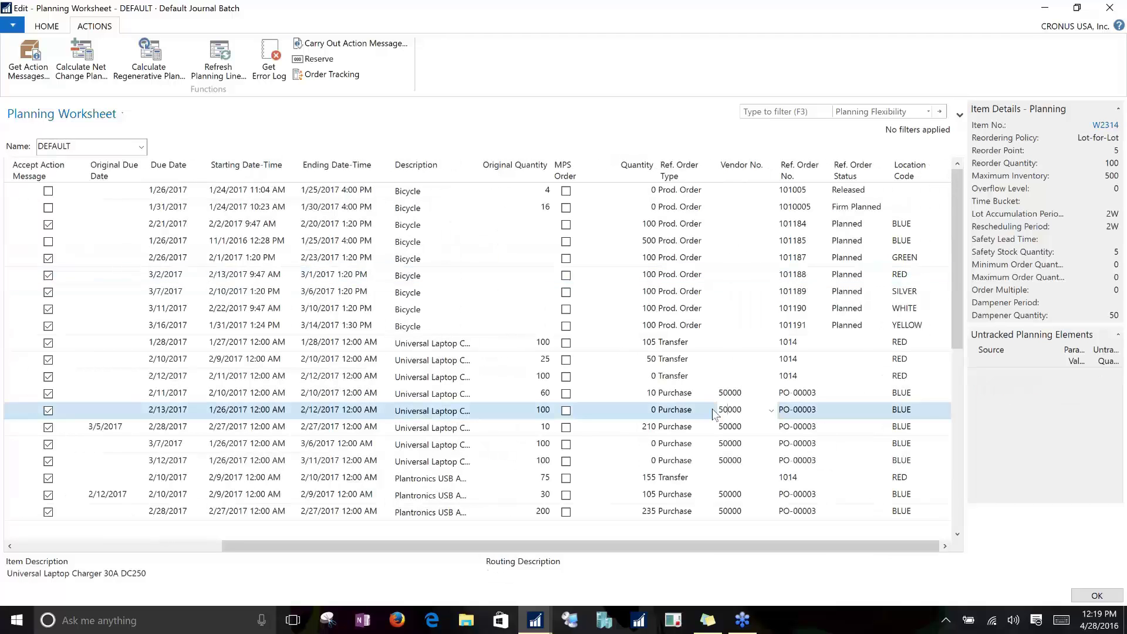
pyautogui.click(731, 428)
pyautogui.click(735, 446)
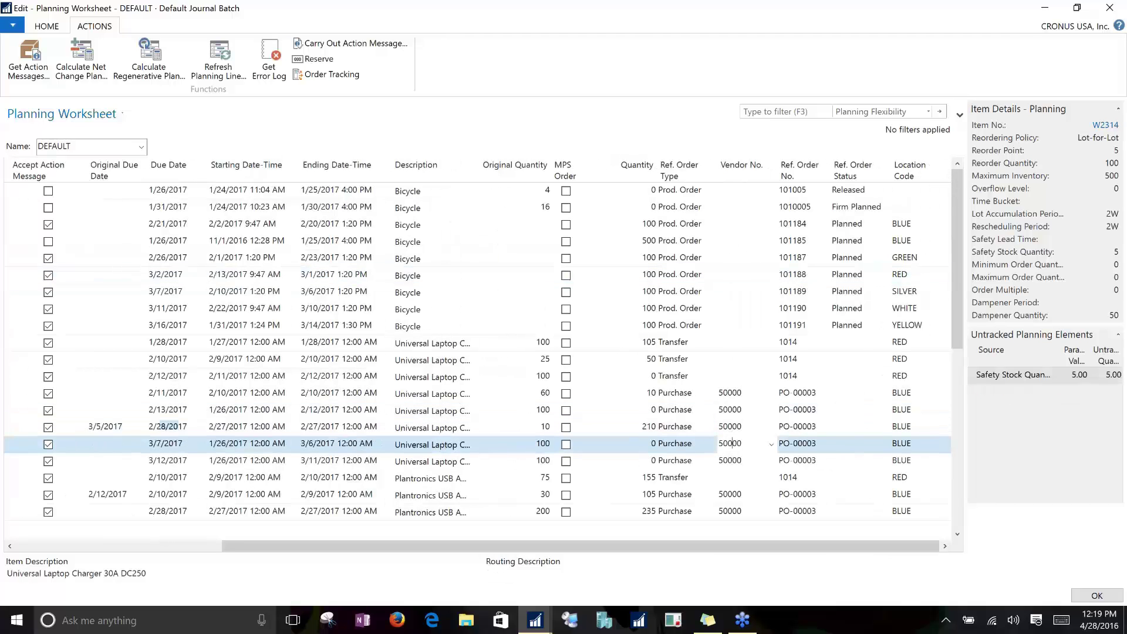
pyautogui.click(735, 410)
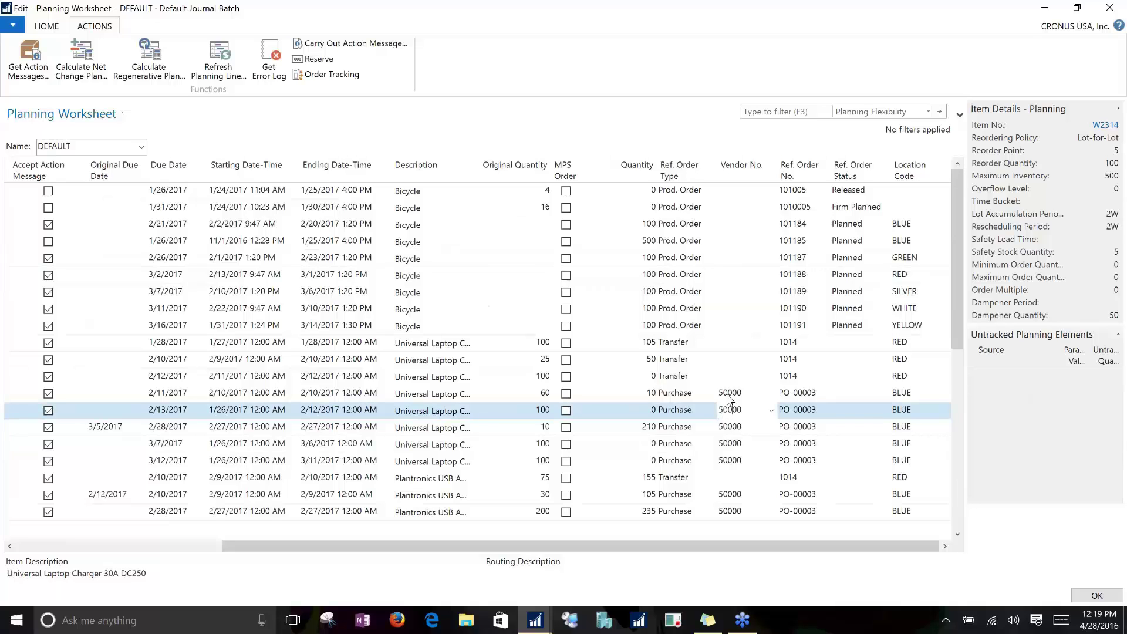
pyautogui.click(730, 427)
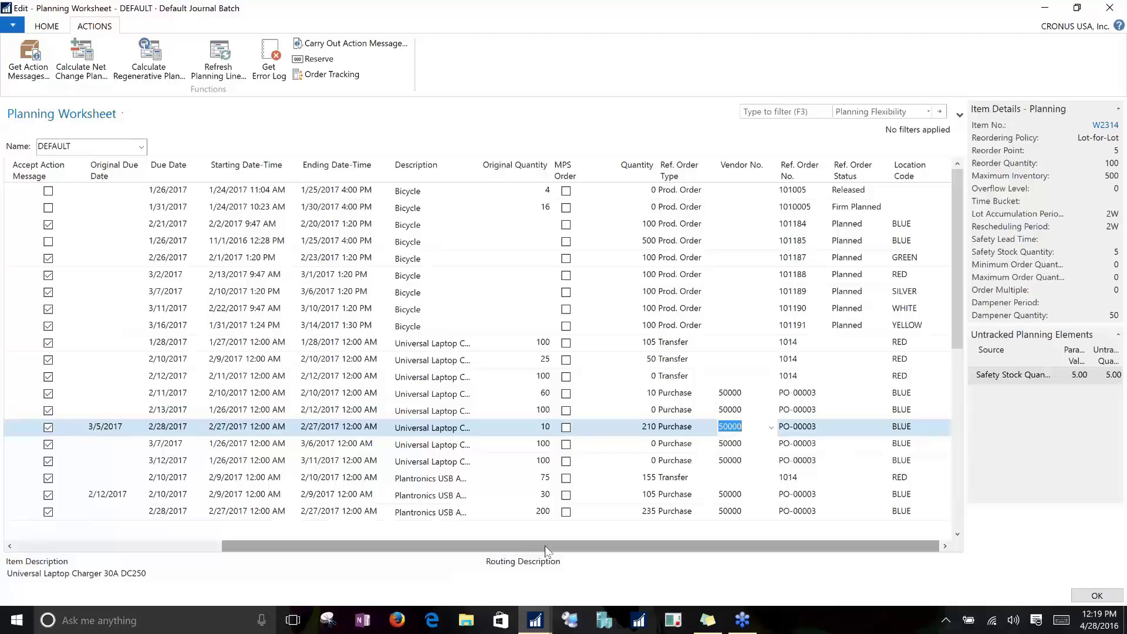
# Step: Review the descriptions and compare original and new quantities on the W2314 and bicycle lines
pyautogui.moveTo(545, 545); pyautogui.dragTo(487, 547)
pyautogui.click(499, 292)
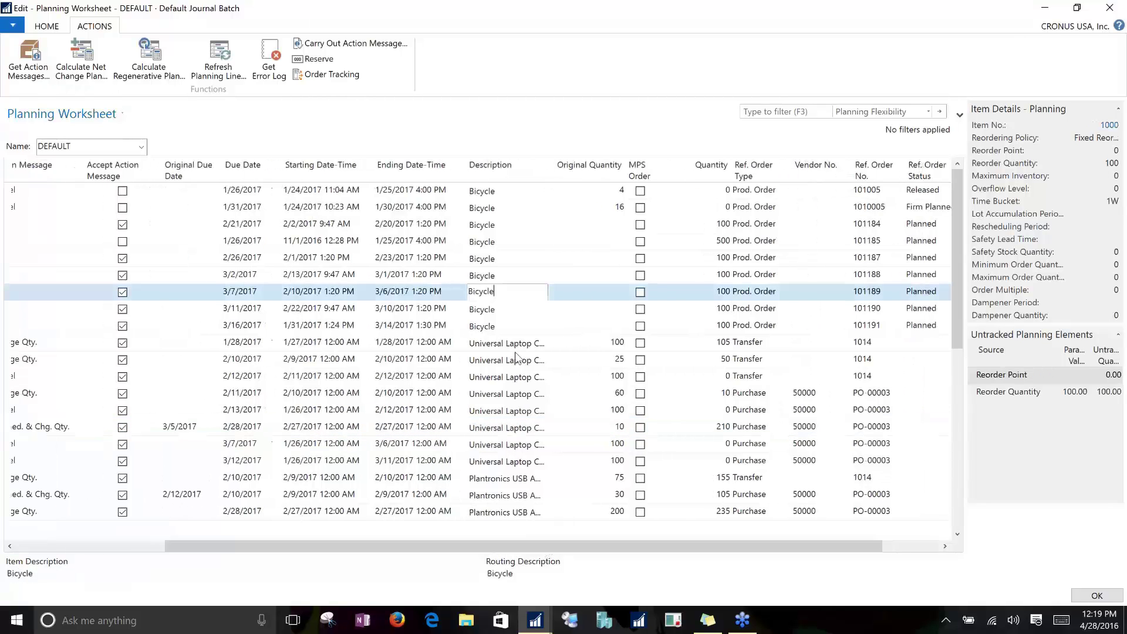
pyautogui.click(500, 427)
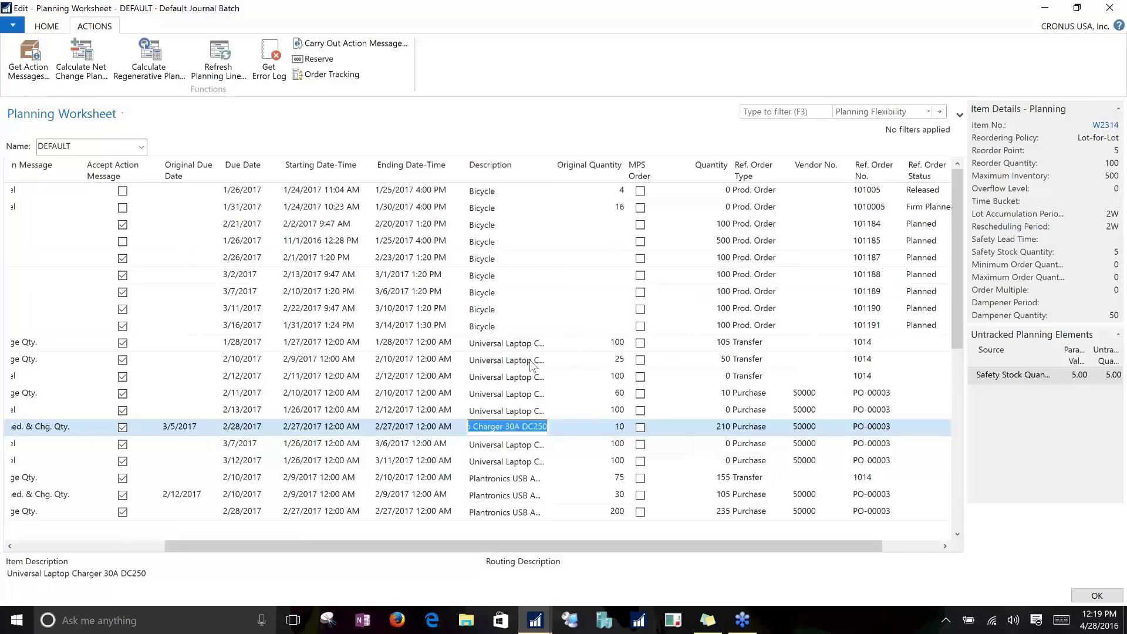
pyautogui.click(575, 342)
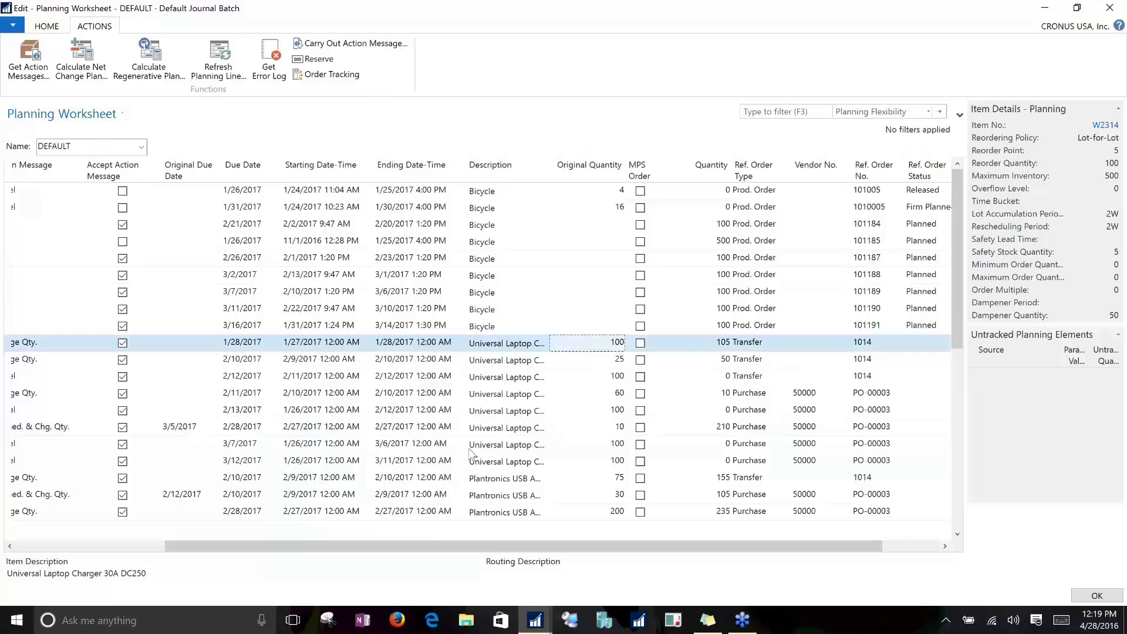
pyautogui.click(711, 341)
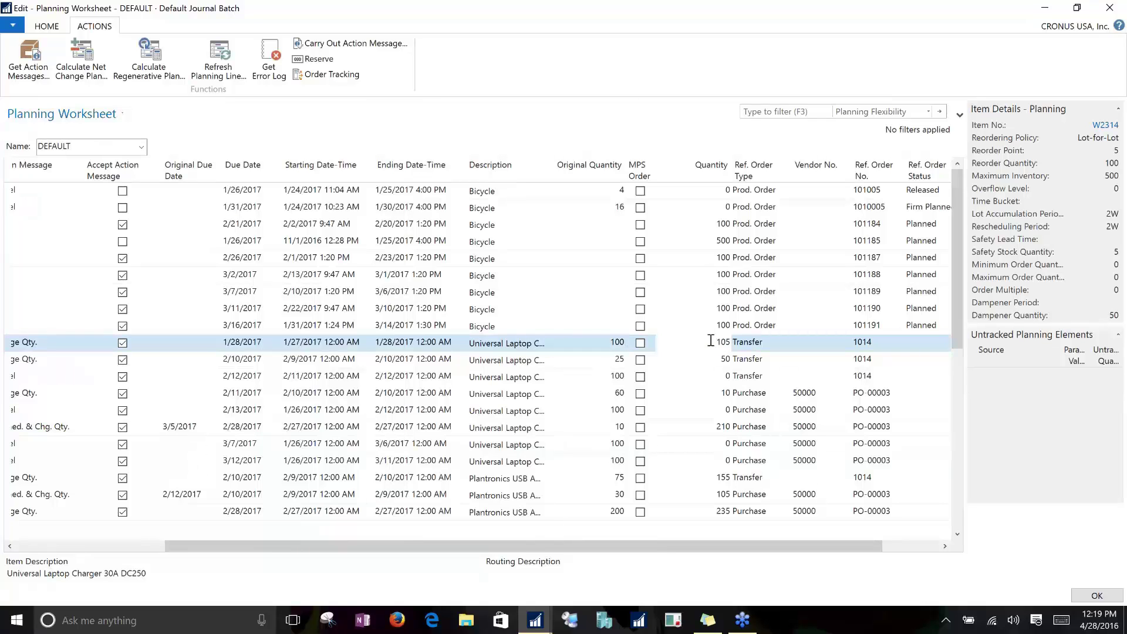
pyautogui.press('Up')
pyautogui.press('Up')
pyautogui.press('Up')
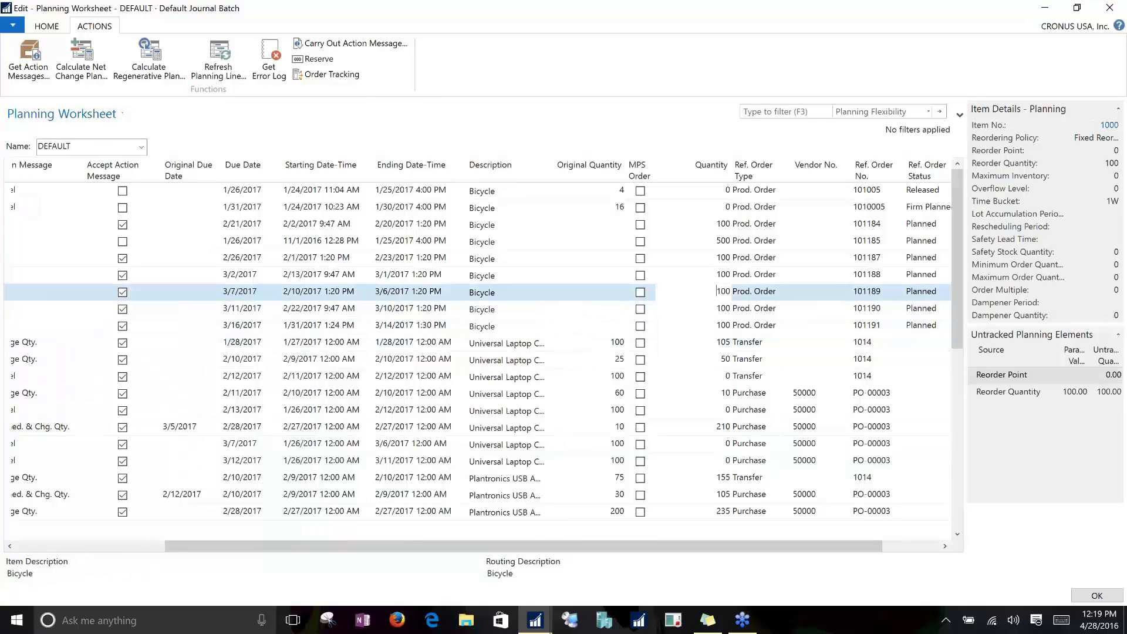
# Step: Set the quantity to 110 on the new bicycle line due 3/16/2017
pyautogui.press('Down')
pyautogui.press('Down')
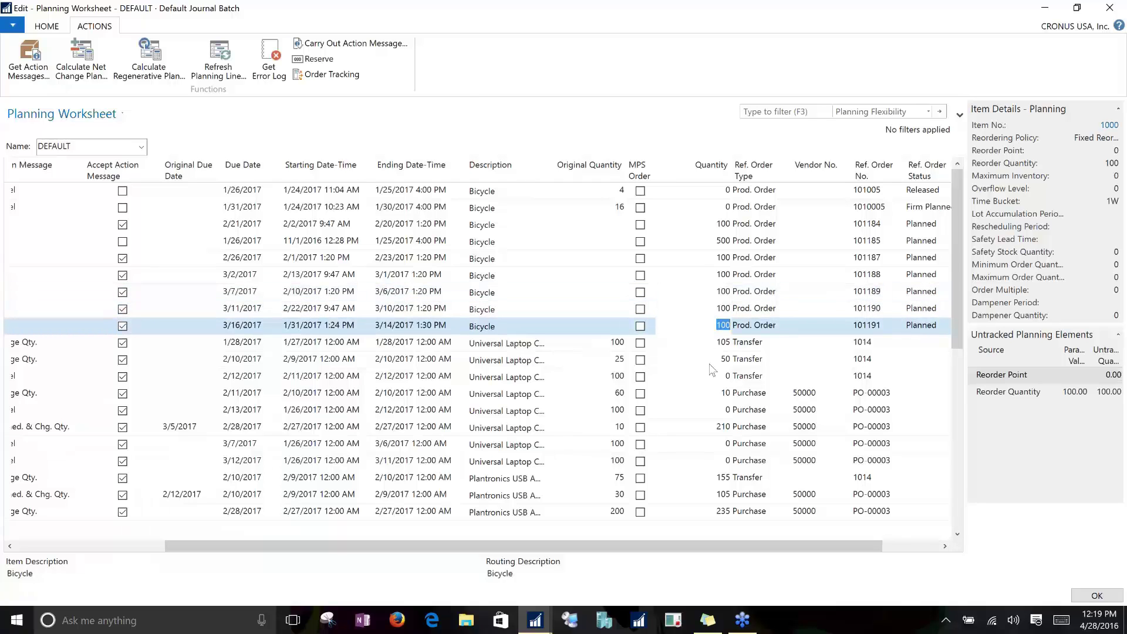
pyautogui.click(710, 325)
pyautogui.doubleClick(715, 323)
pyautogui.write('110')
pyautogui.press('Tab')
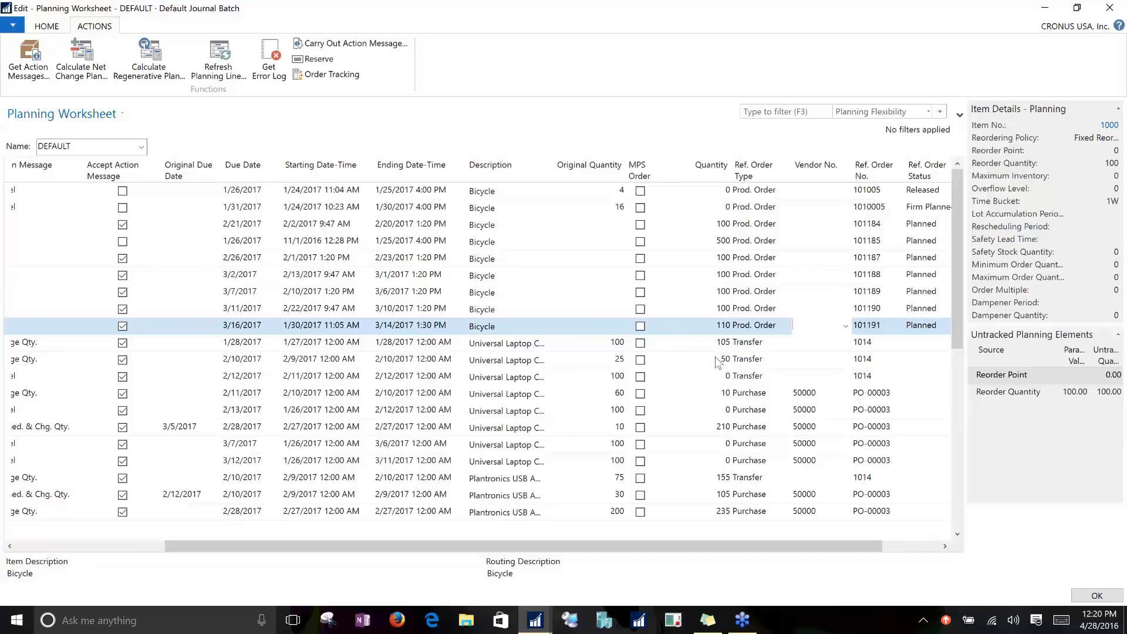
# Step: Review the quantities on other bicycle and W2314 lines and the starting date-time on the bicycle line due 3/16/2017
pyautogui.click(705, 310)
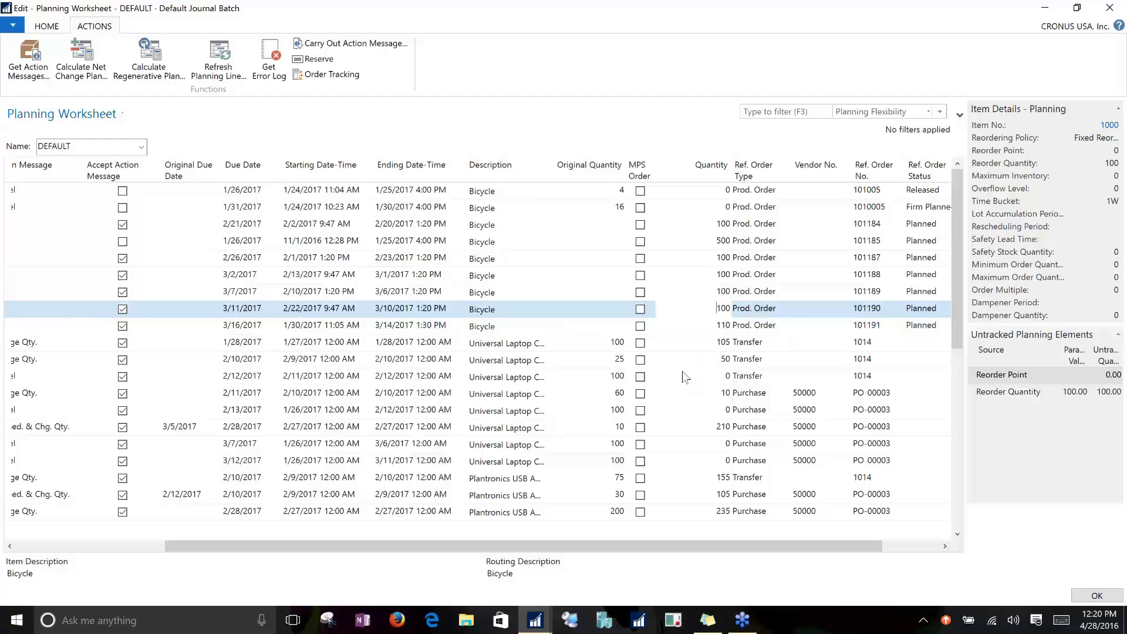
pyautogui.click(684, 245)
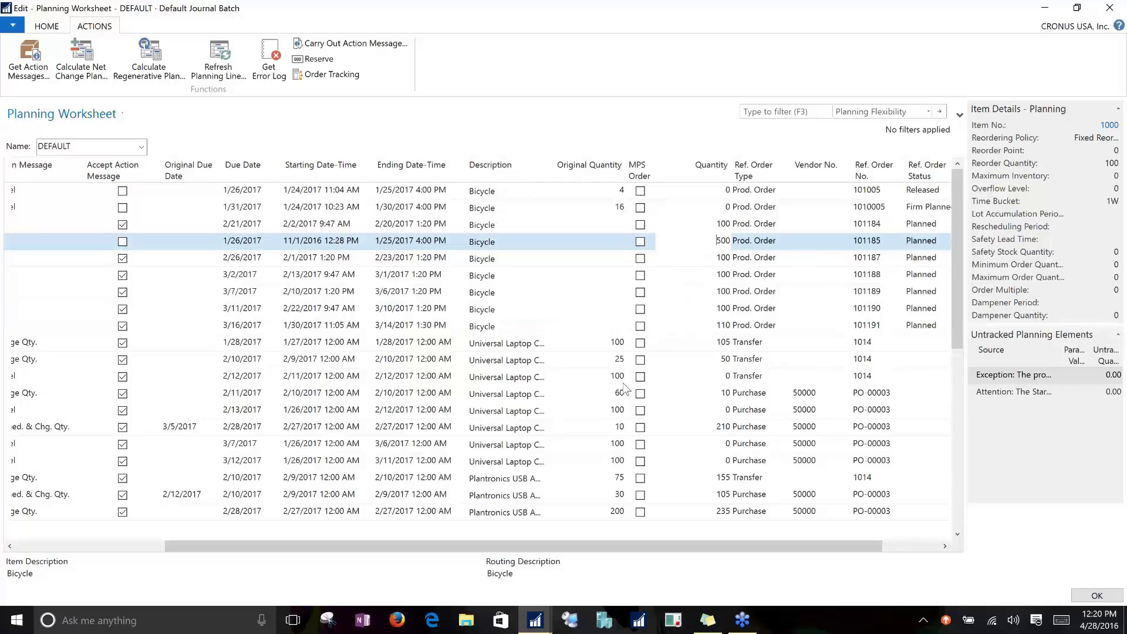
pyautogui.click(705, 361)
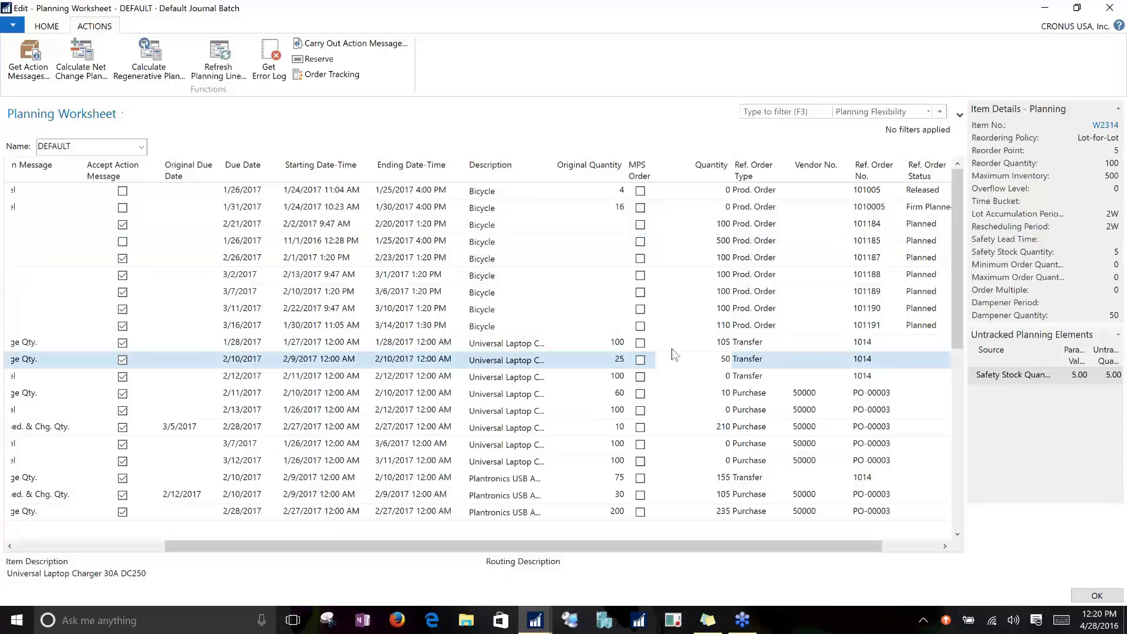
pyautogui.moveTo(698, 548); pyautogui.dragTo(552, 550)
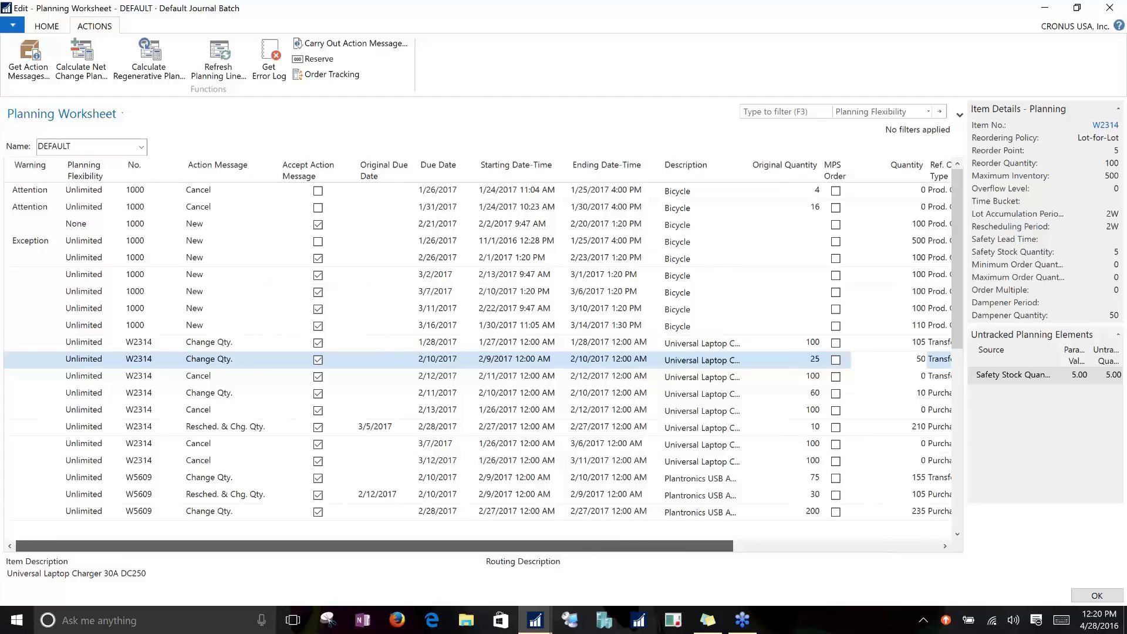
pyautogui.click(516, 324)
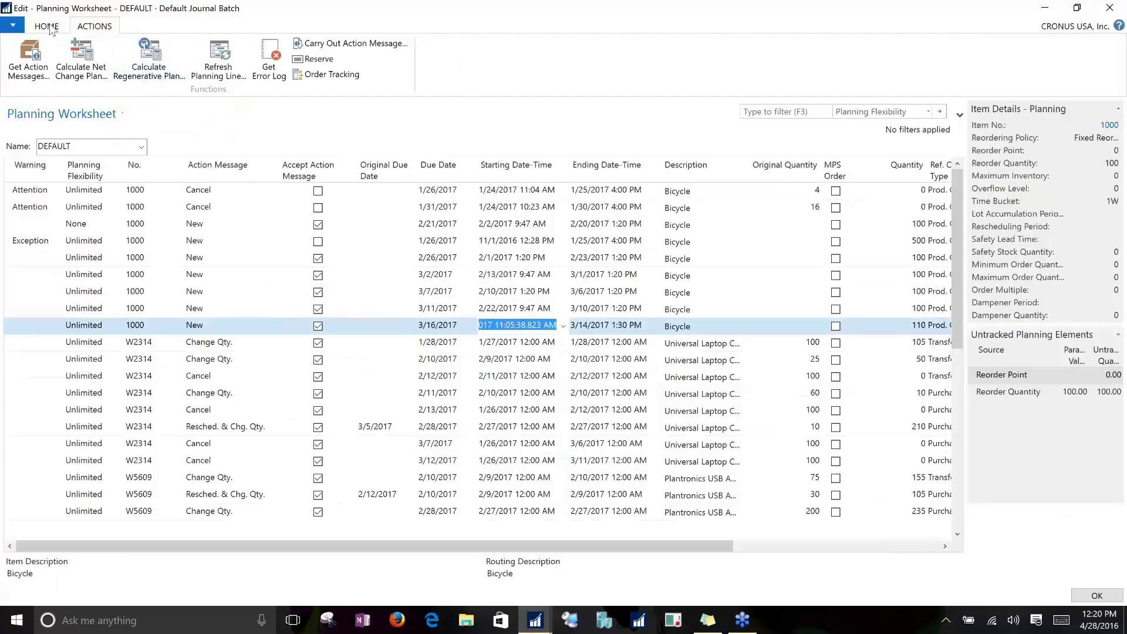
# Step: View the item availability by event for the bicycle line due 3/2/2017, and close the overview
pyautogui.click(47, 27)
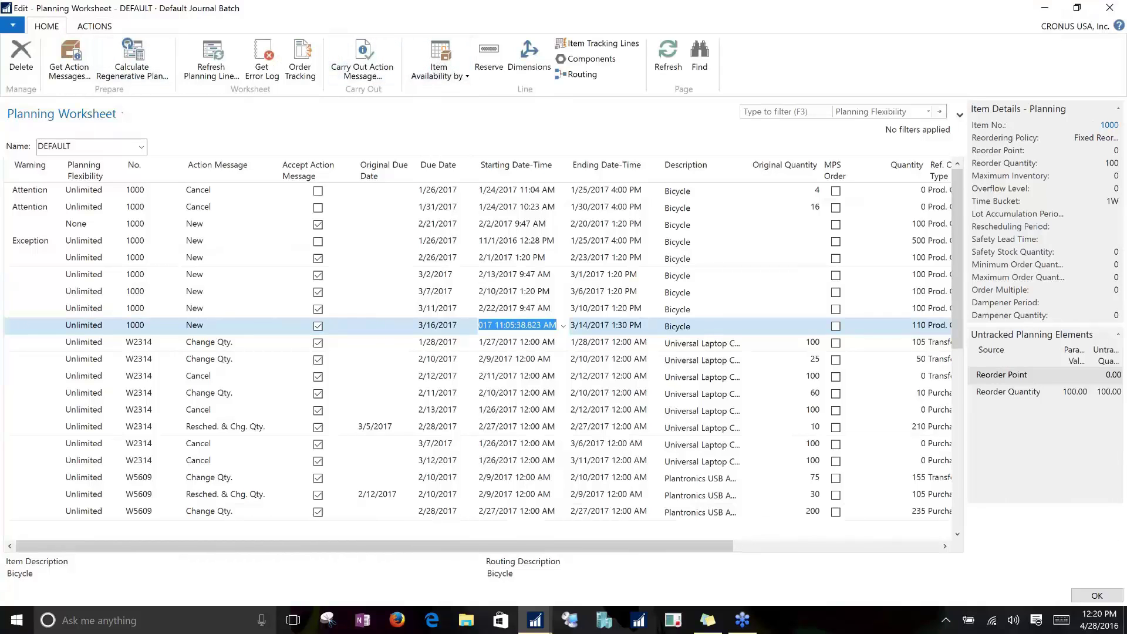
pyautogui.click(489, 271)
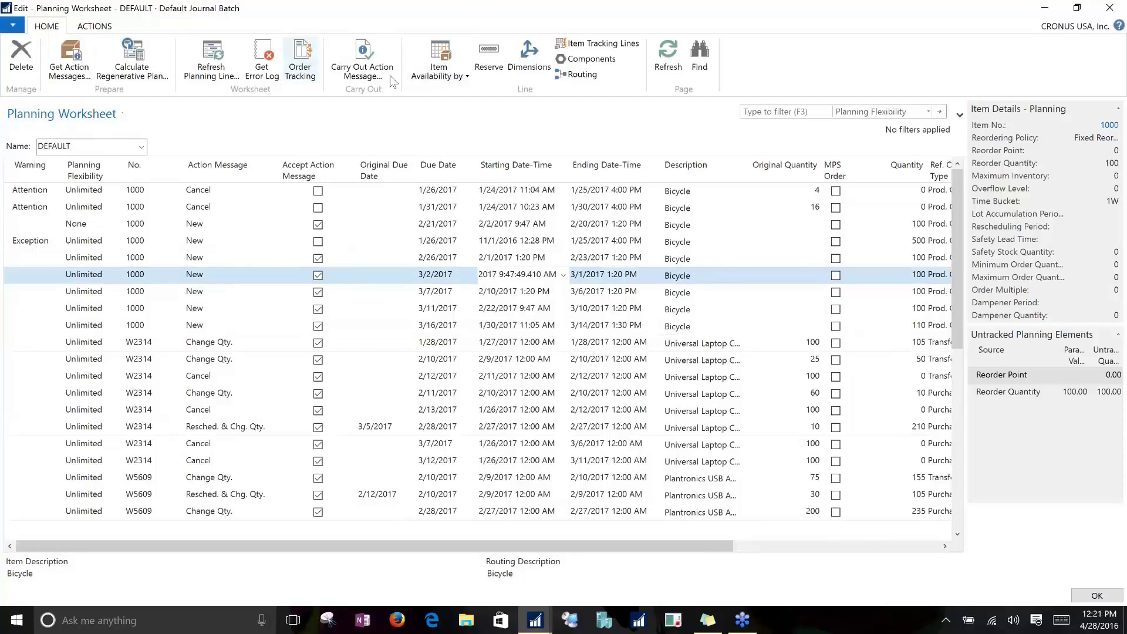
pyautogui.click(442, 79)
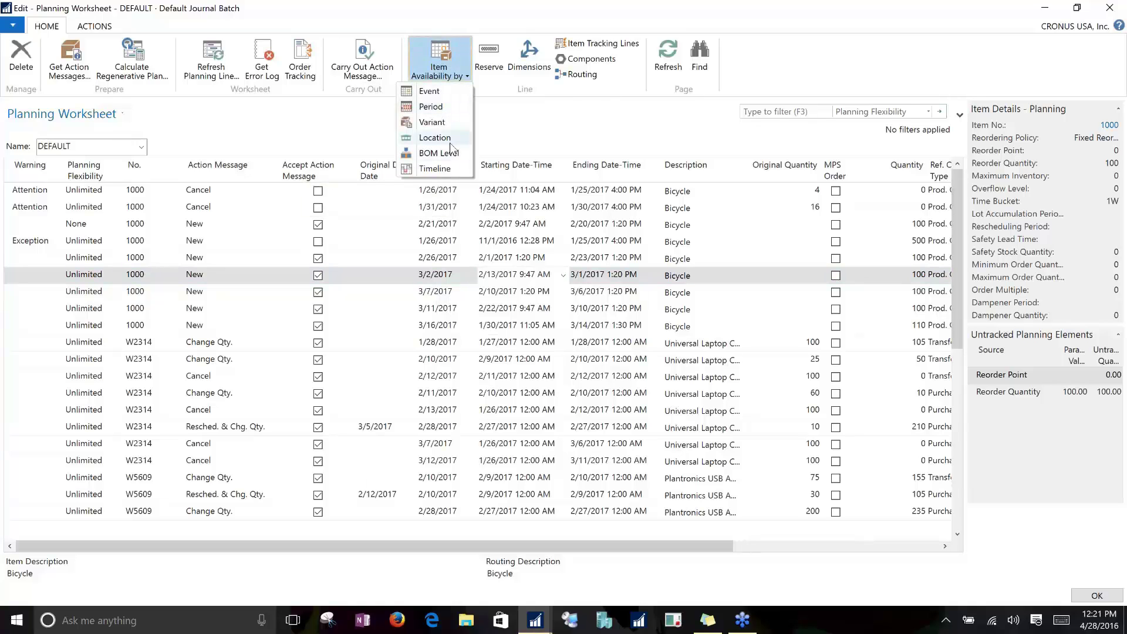
pyautogui.click(442, 93)
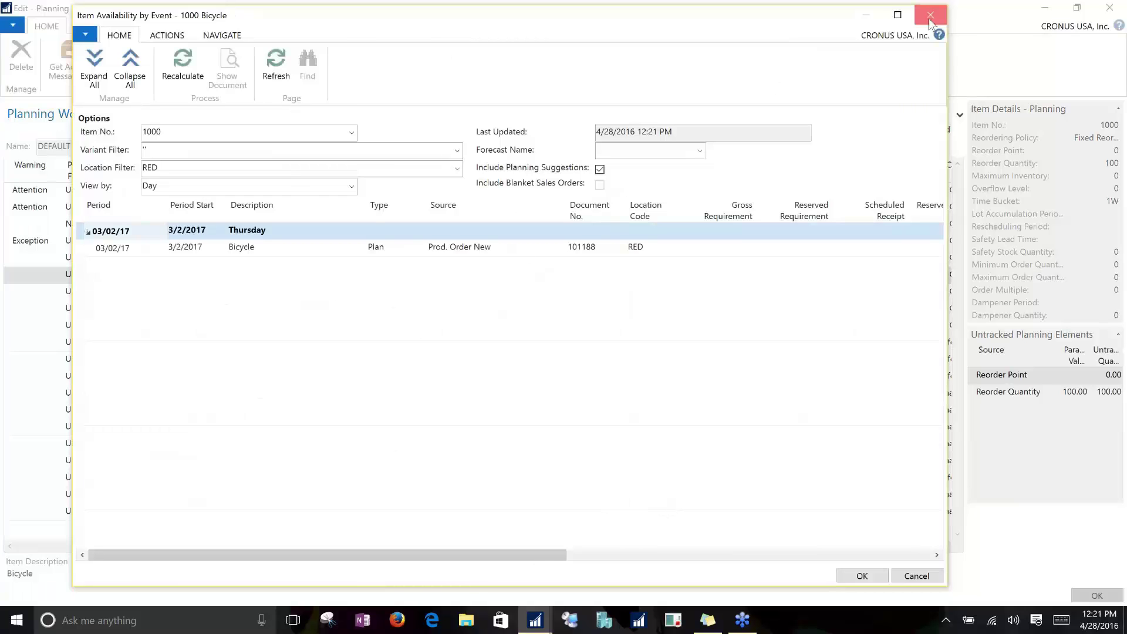
pyautogui.press('Escape')
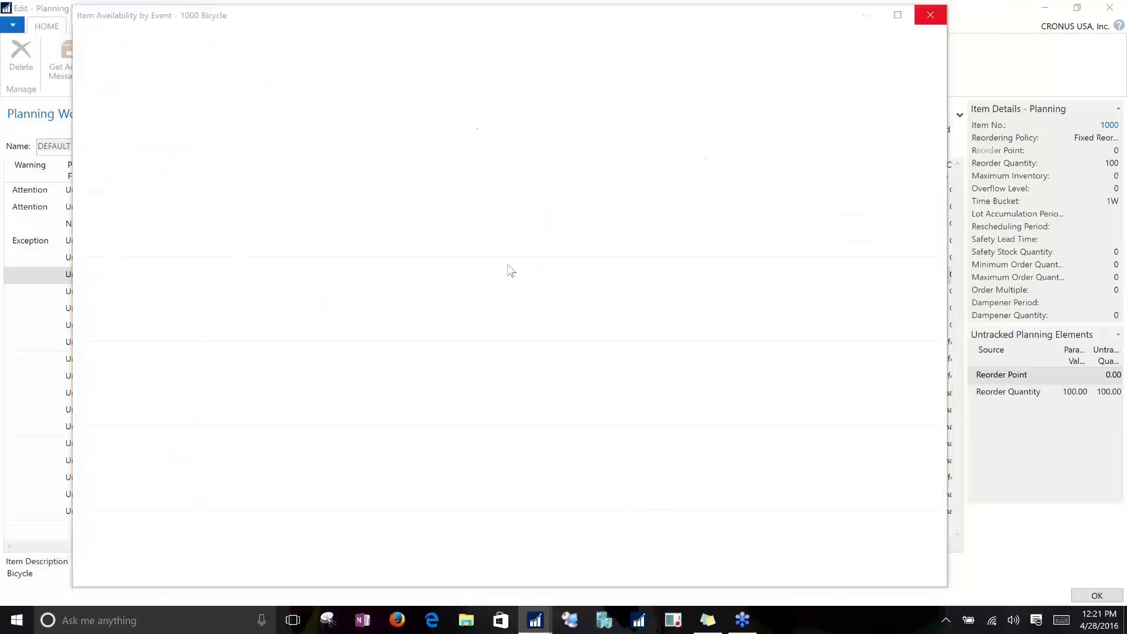
# Step: Open the item availability by event for the W2314 line due 2/11/2017, view it by week, and expand all periods
pyautogui.click(440, 75)
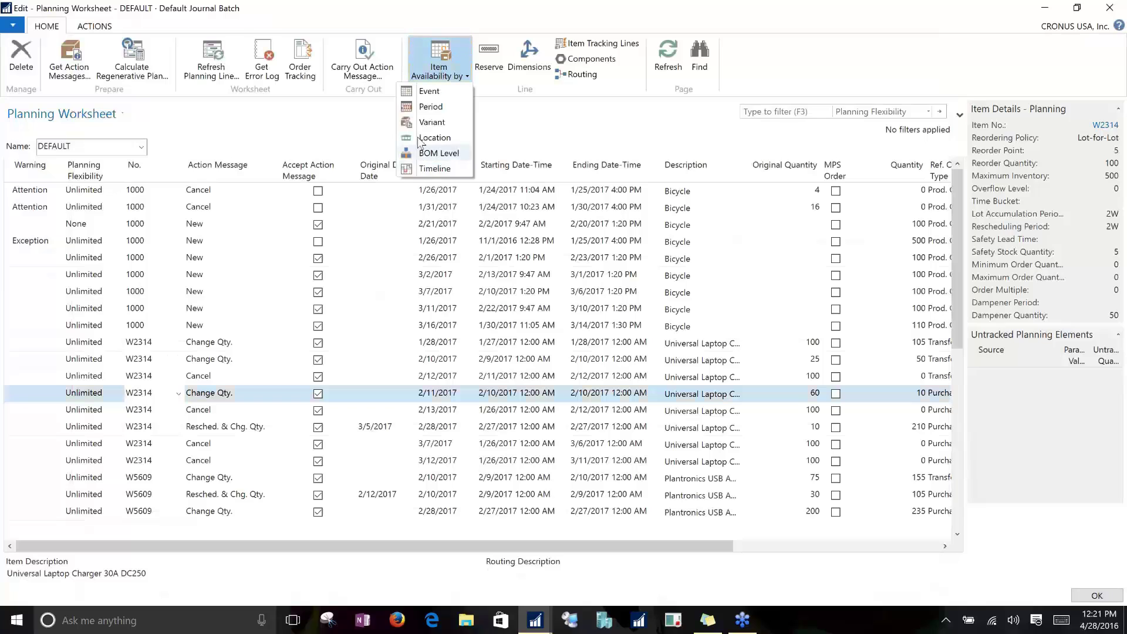
pyautogui.click(428, 106)
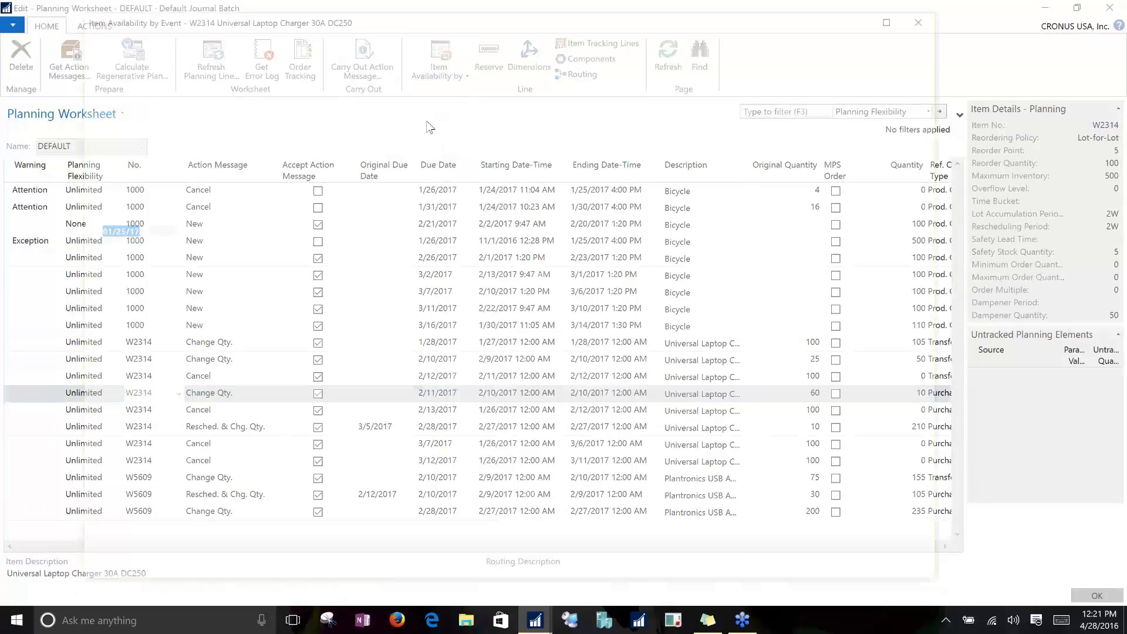
pyautogui.click(351, 187)
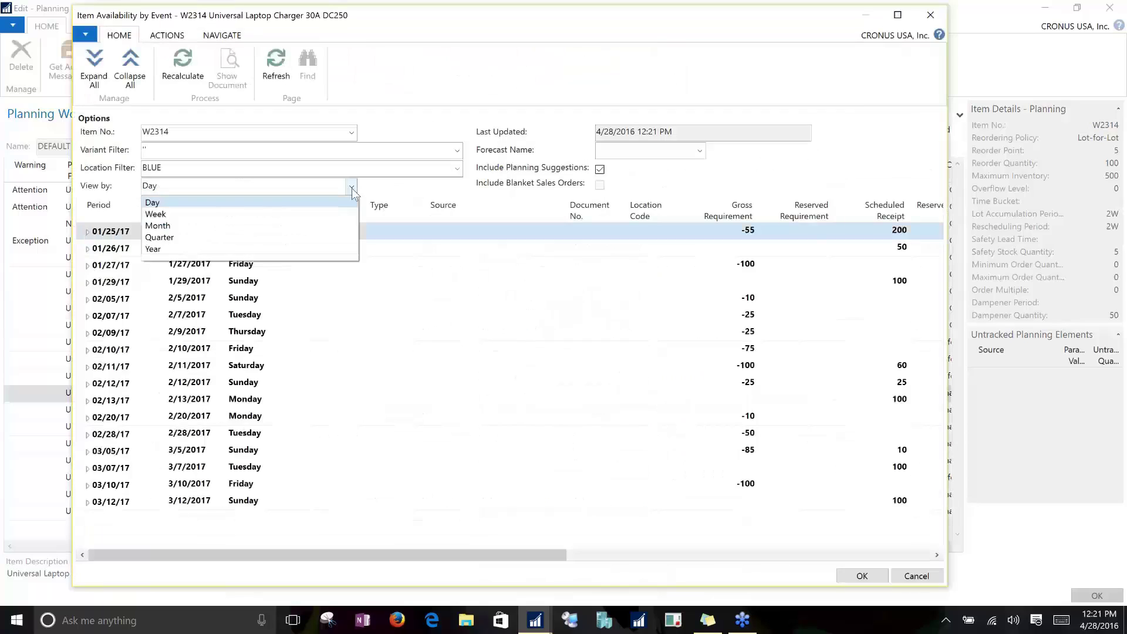
pyautogui.click(168, 216)
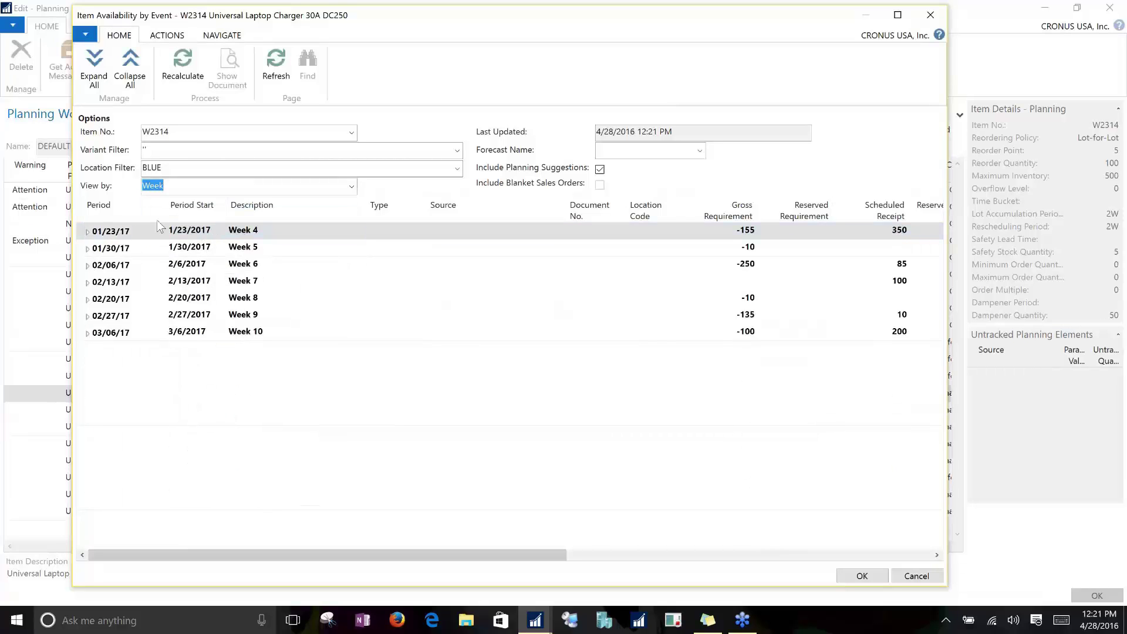
pyautogui.click(93, 82)
pyautogui.click(422, 253)
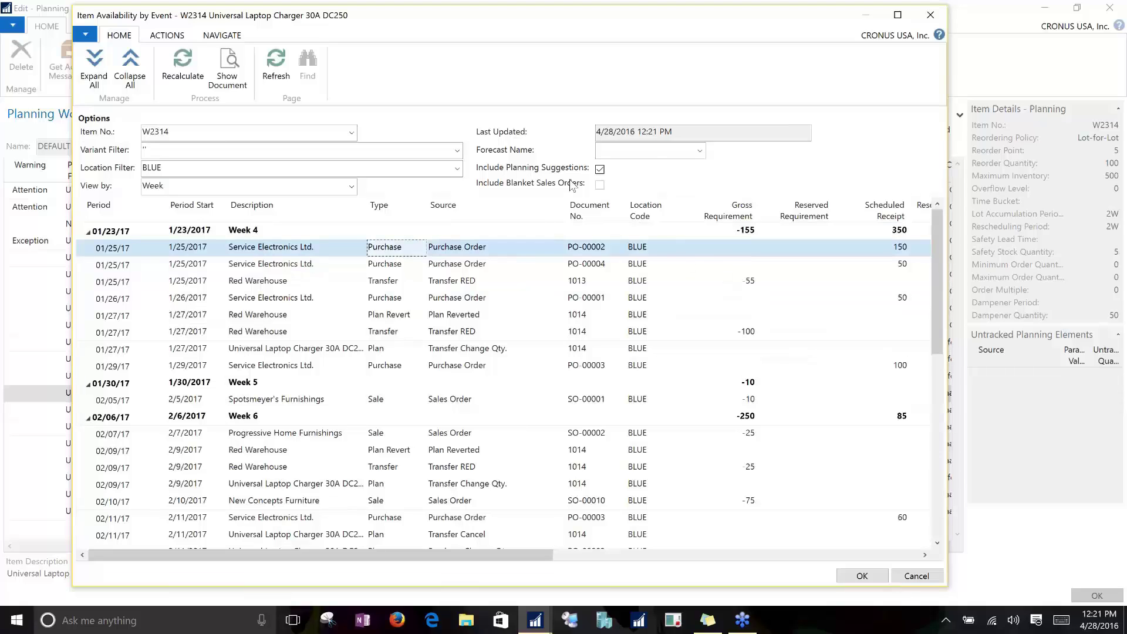
# Step: Exclude planning suggestions from the W2314 event overview and review the projected inventory through the final week
pyautogui.click(601, 169)
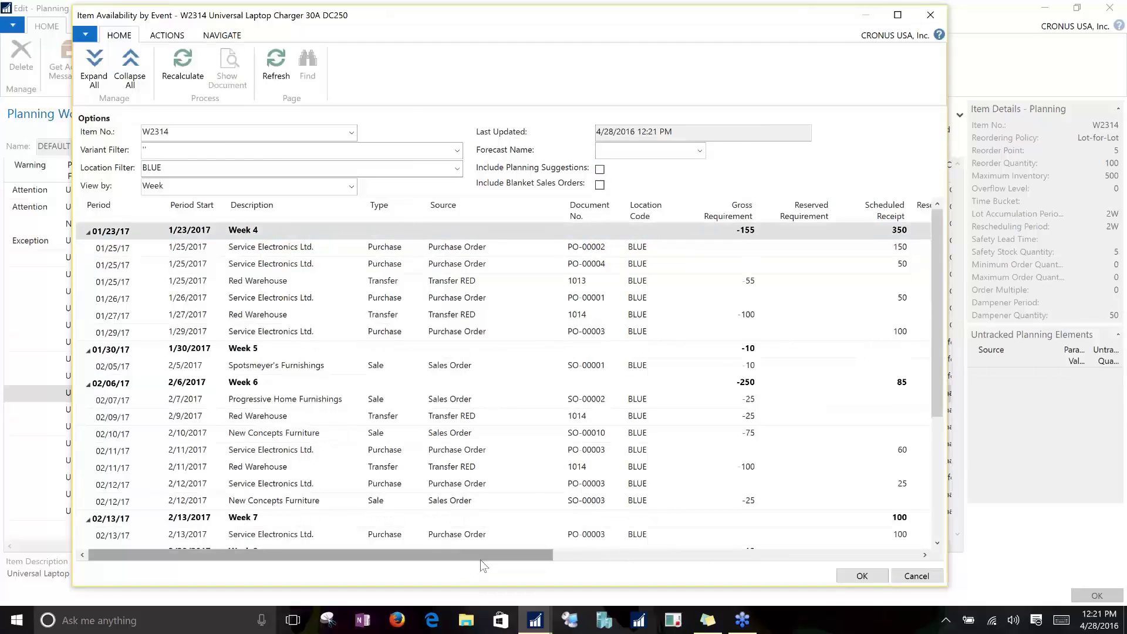
pyautogui.moveTo(480, 559); pyautogui.dragTo(539, 560)
pyautogui.scroll(-1, 664, 437)
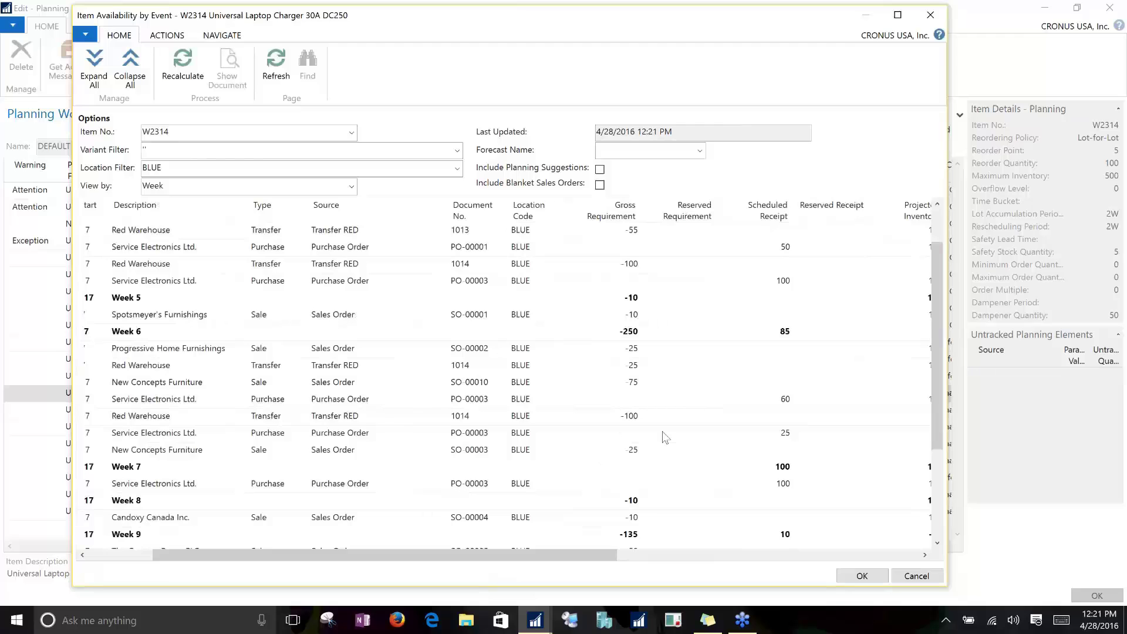
pyautogui.scroll(1, 664, 437)
pyautogui.scroll(-4, 599, 499)
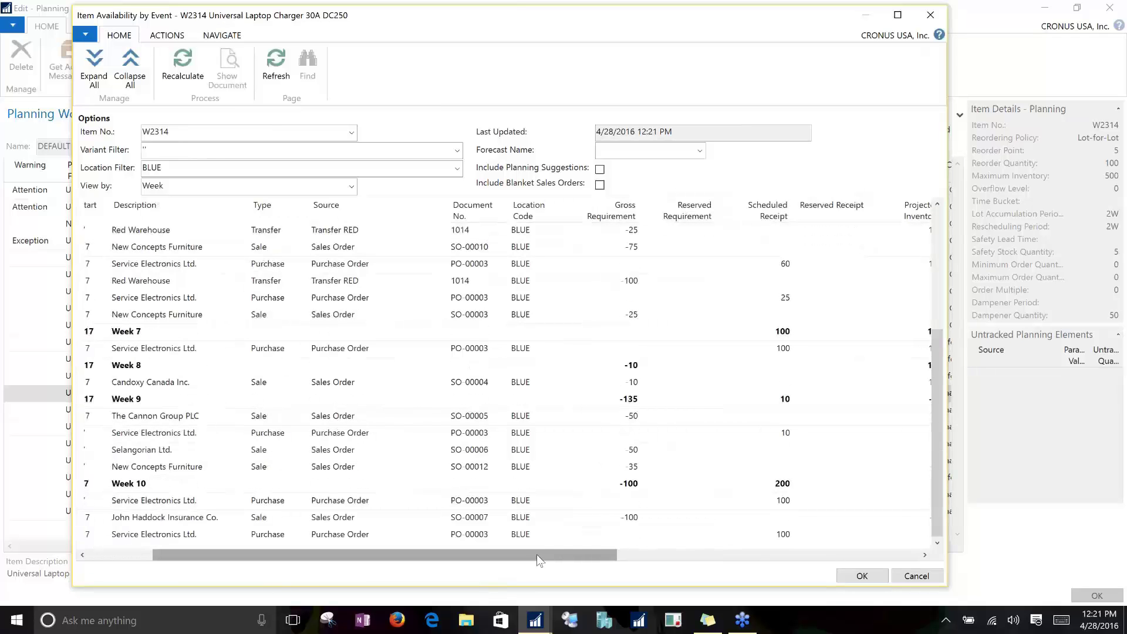
pyautogui.moveTo(537, 554); pyautogui.dragTo(654, 539)
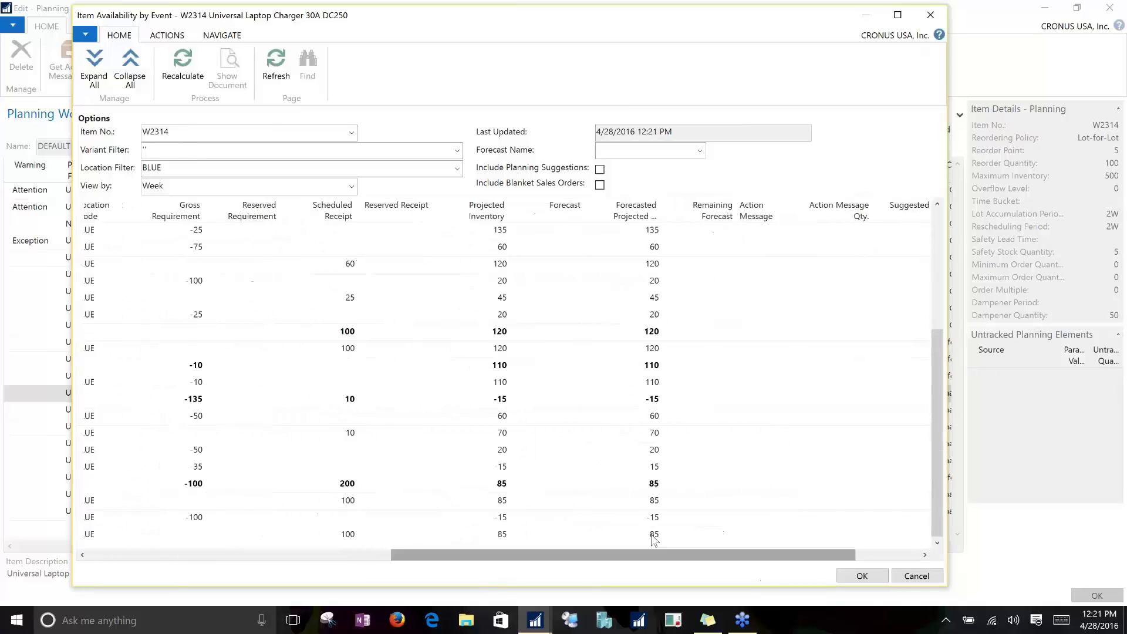
pyautogui.click(494, 537)
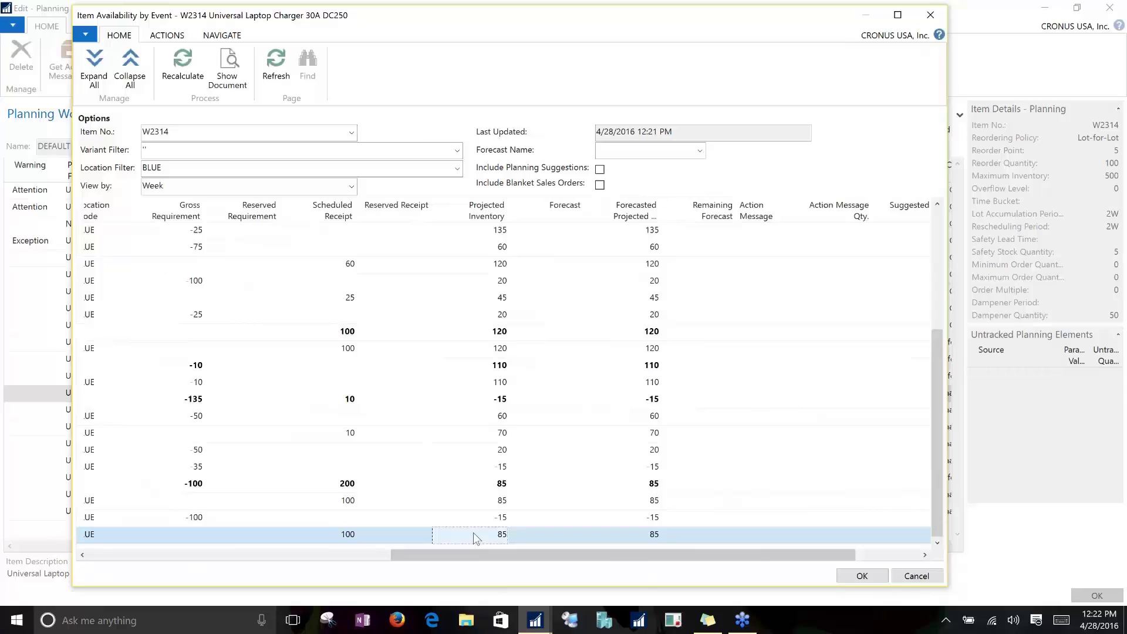
# Step: Include planning suggestions again and review W2314's action messages, action quantities and suggested projected inventory across all weeks
pyautogui.click(601, 171)
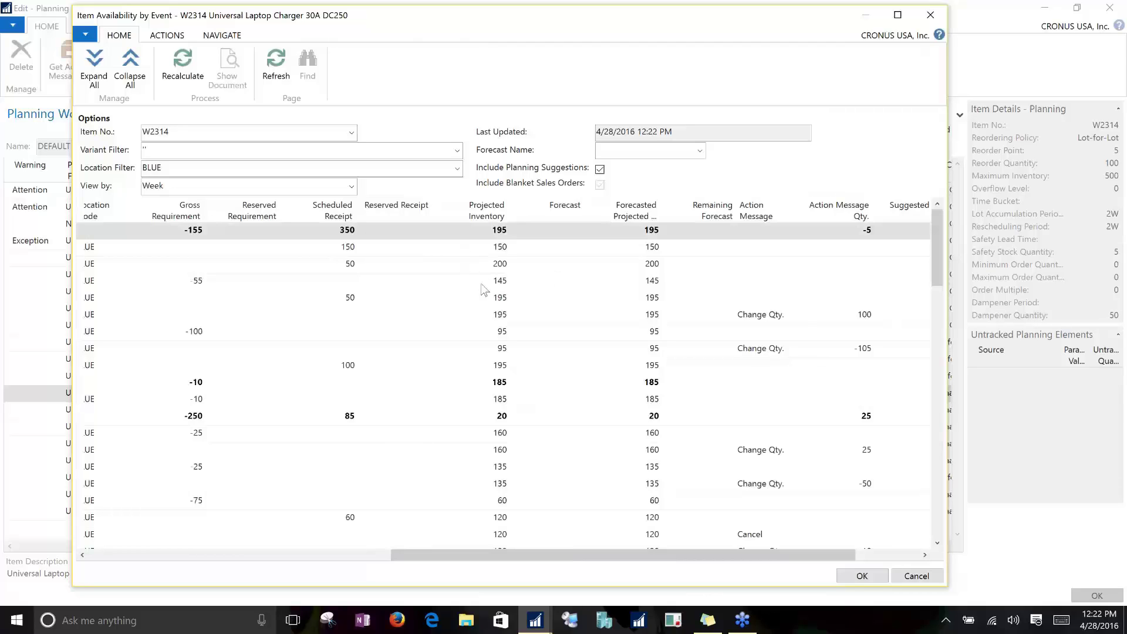
pyautogui.scroll(-1, 483, 288)
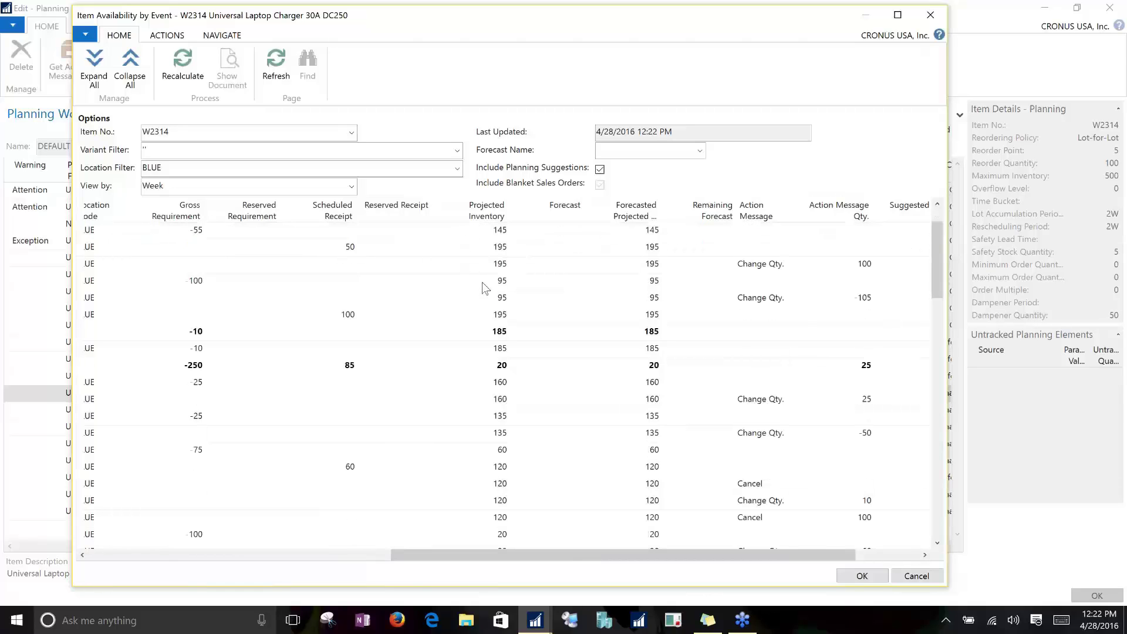
pyautogui.scroll(-1, 483, 287)
pyautogui.scroll(-2, 485, 288)
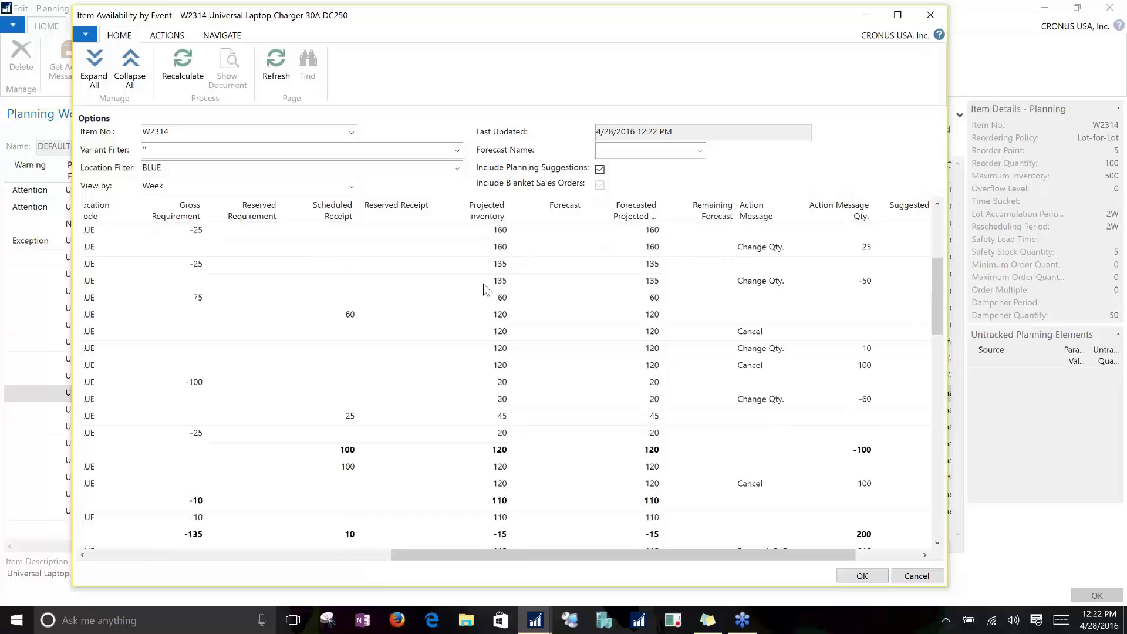
pyautogui.scroll(-2, 484, 284)
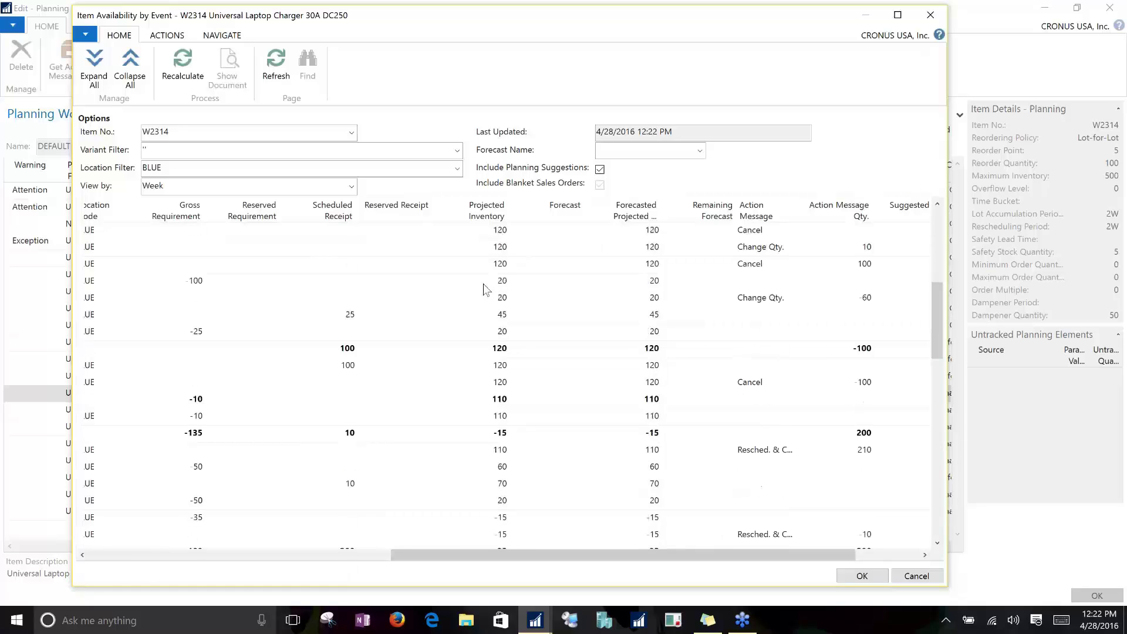
pyautogui.scroll(-2, 485, 288)
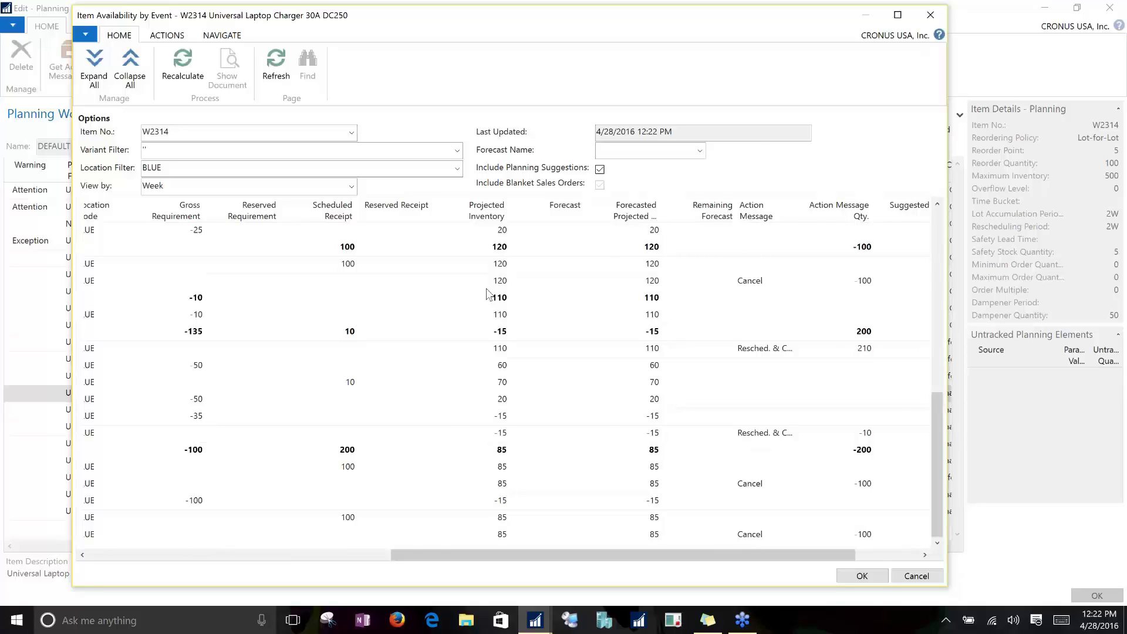
pyautogui.moveTo(663, 555); pyautogui.dragTo(690, 555)
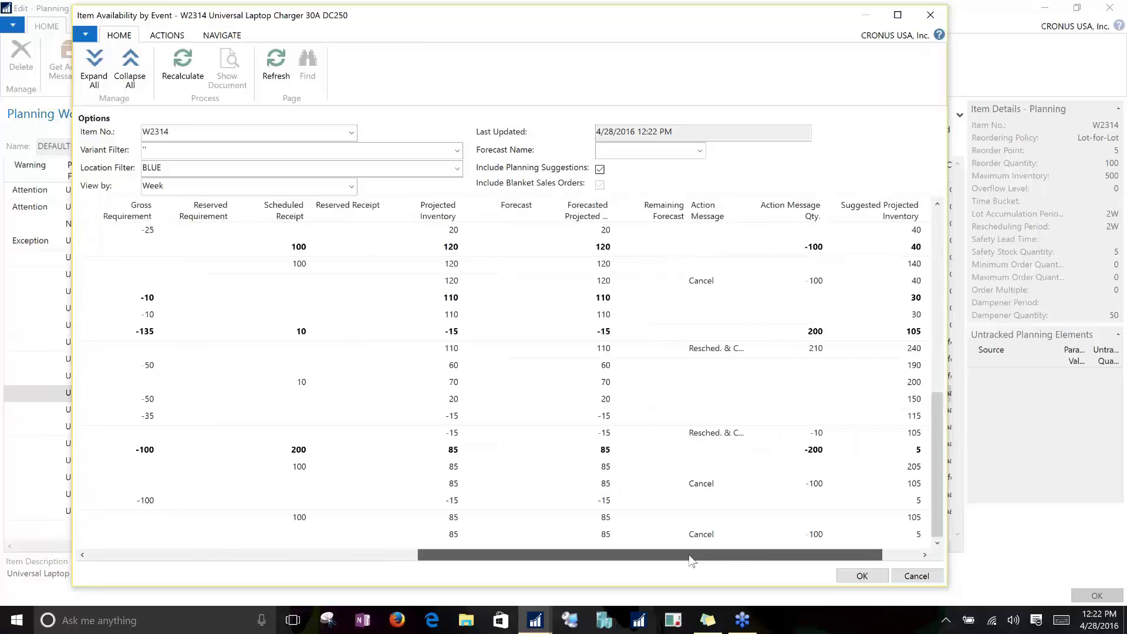
pyautogui.moveTo(691, 561); pyautogui.dragTo(701, 557)
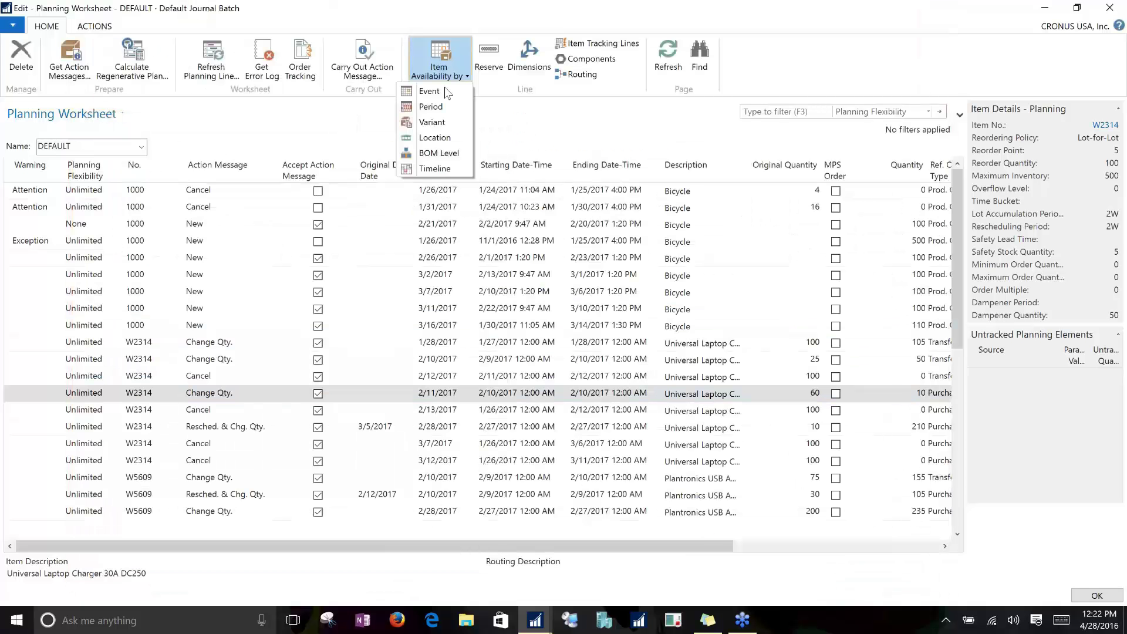
# Step: Open the item availability by period for W2314, view it by month, and examine the February 2017 planned order releases
pyautogui.click(432, 106)
pyautogui.press('Down')
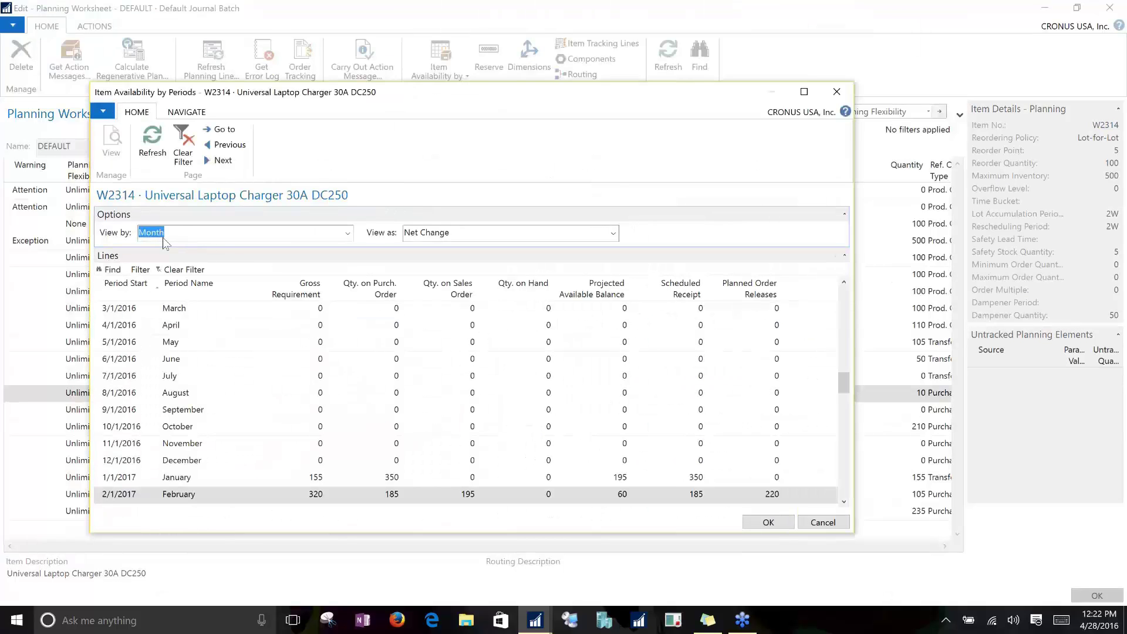
pyautogui.scroll(-2, 239, 373)
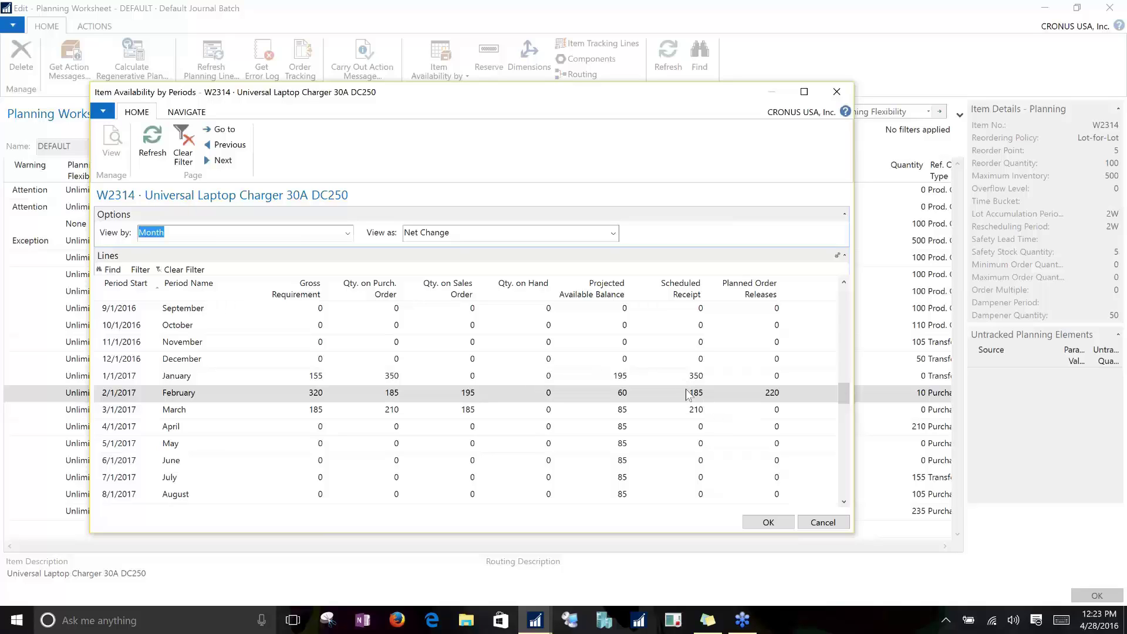
pyautogui.click(765, 401)
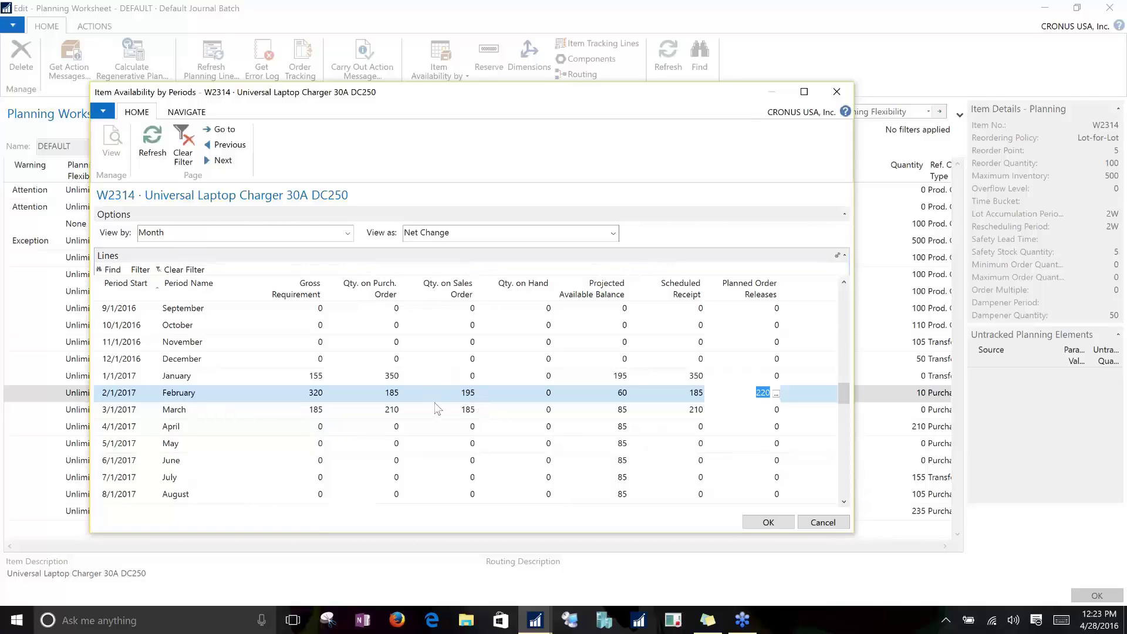
# Step: View the purchase lines behind W2314's February 2017 purchase order quantity, and close the lines and the period overview
pyautogui.click(387, 396)
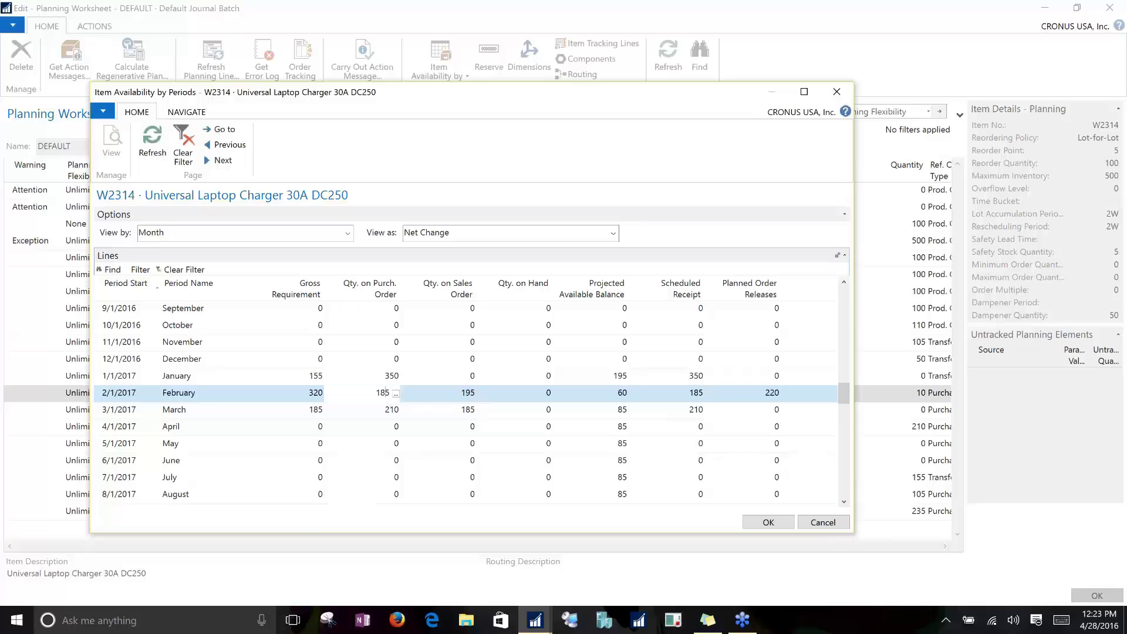
pyautogui.click(397, 394)
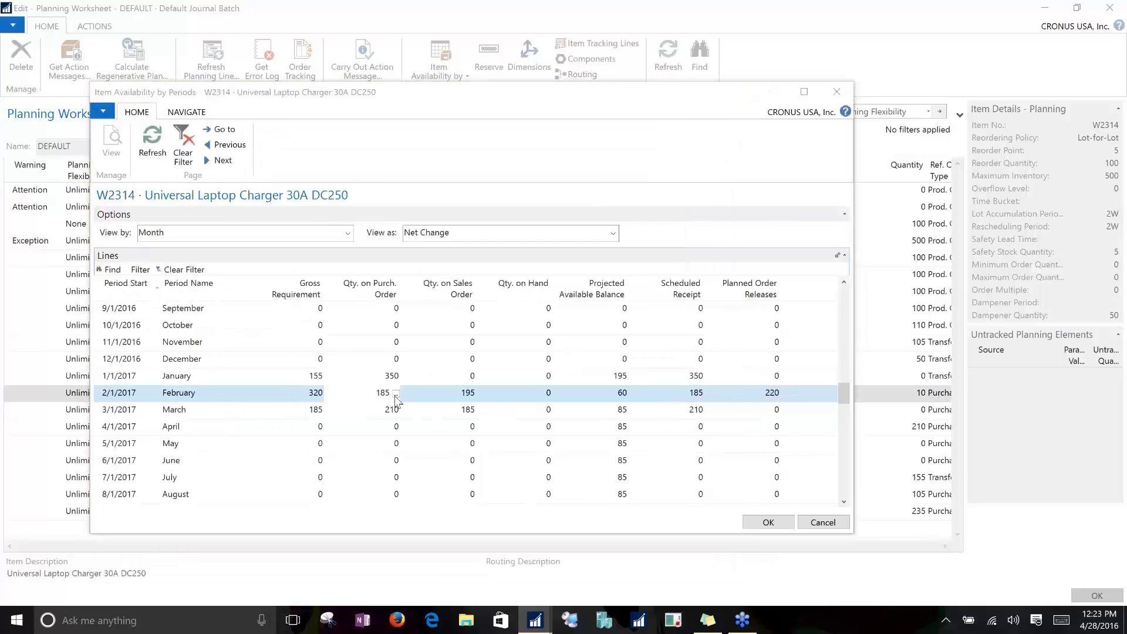
pyautogui.click(397, 394)
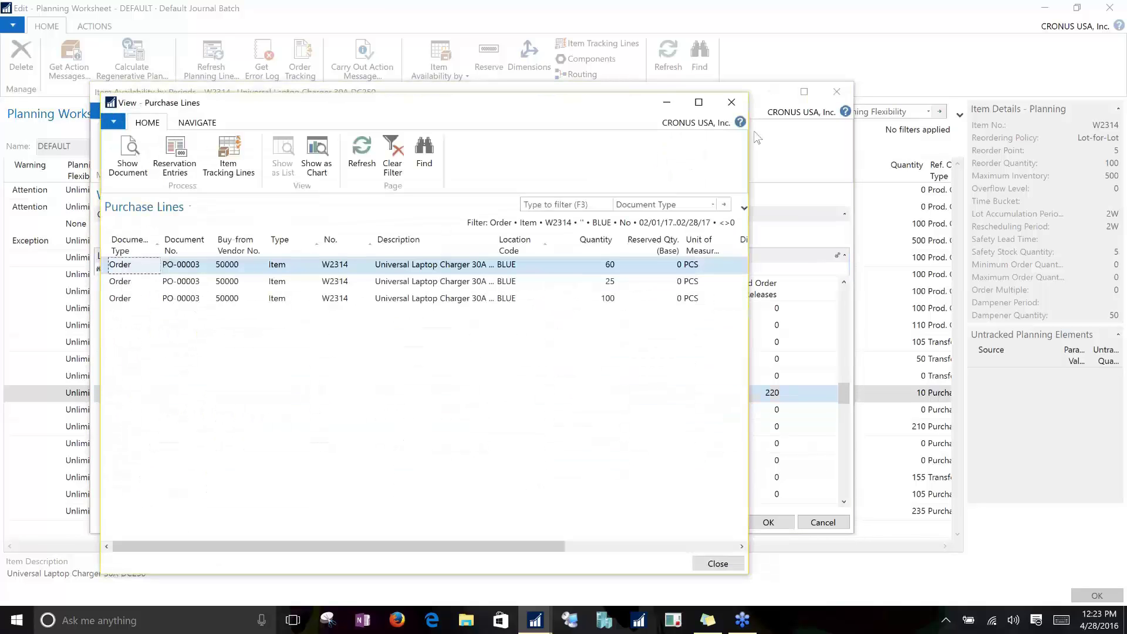
pyautogui.click(742, 107)
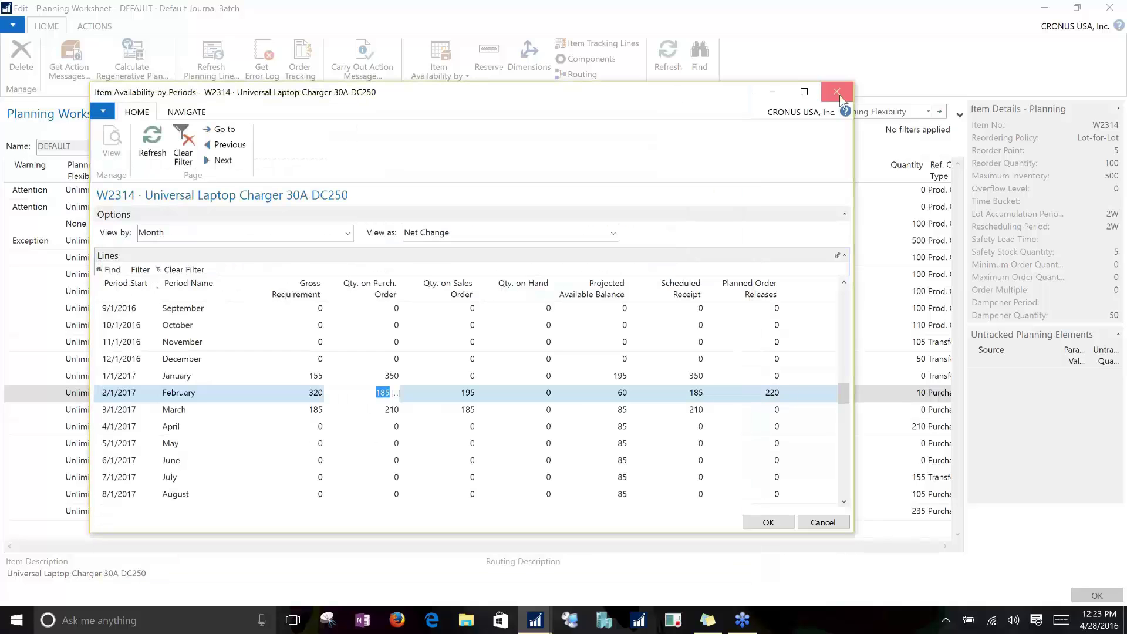
pyautogui.click(838, 94)
# Step: Open the item availability by location for W2314 and view the lines behind the Blue Warehouse gross requirement
pyautogui.click(446, 52)
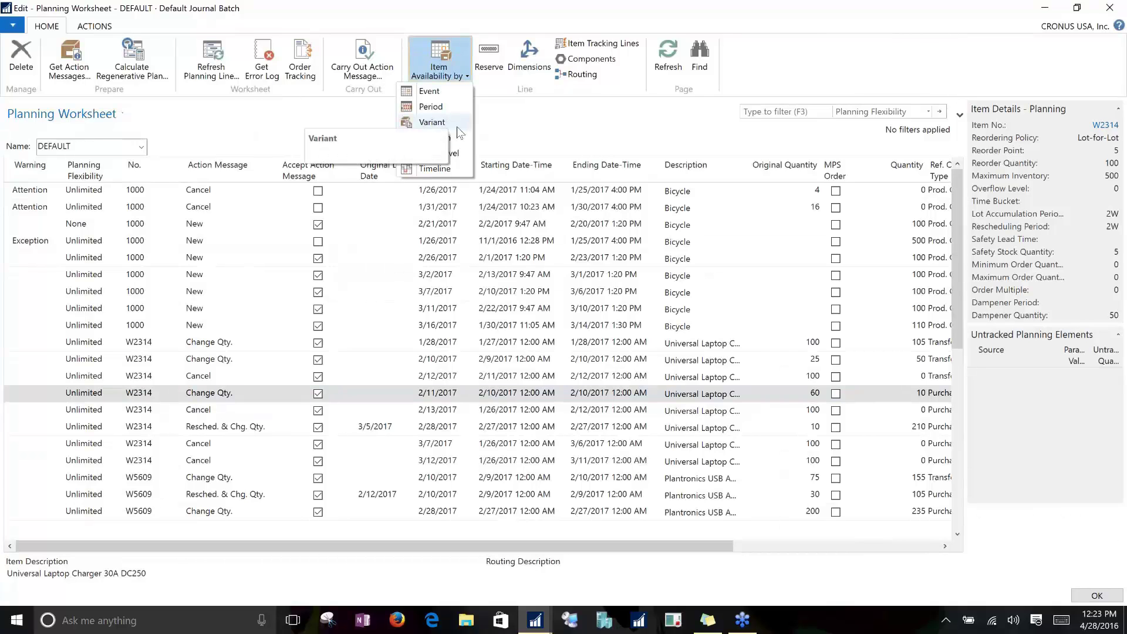
pyautogui.click(451, 138)
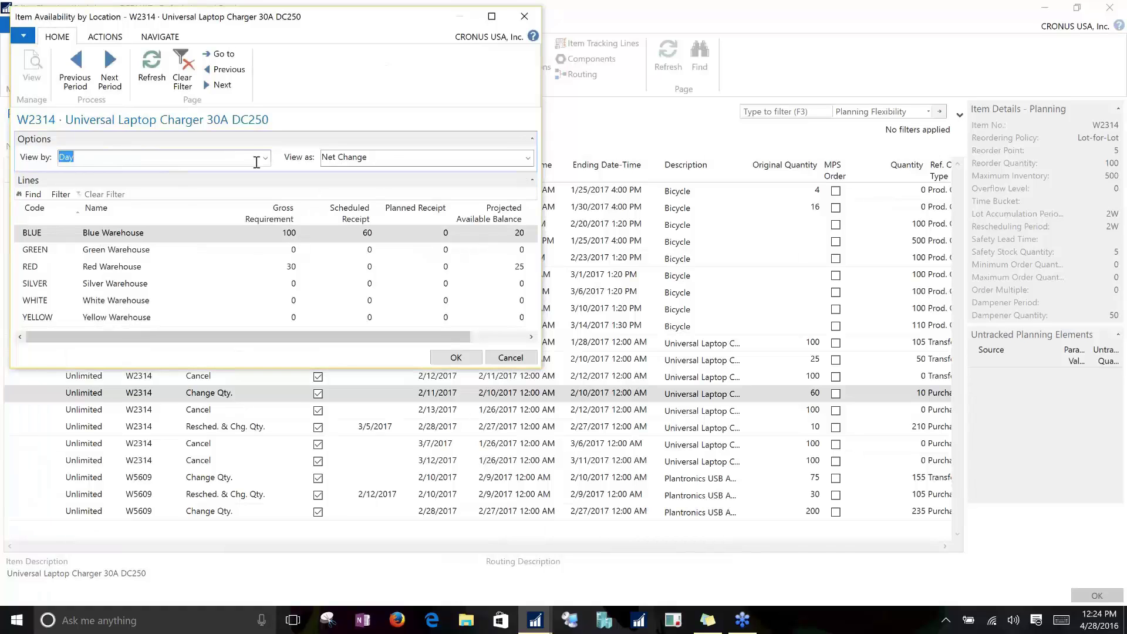
pyautogui.click(290, 236)
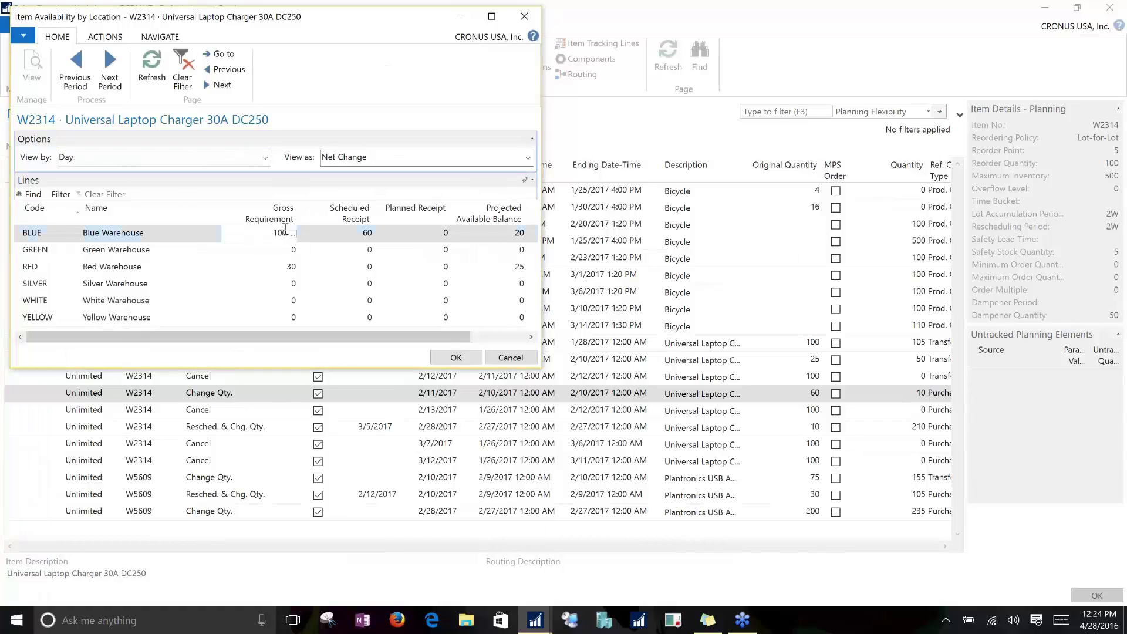
pyautogui.click(293, 234)
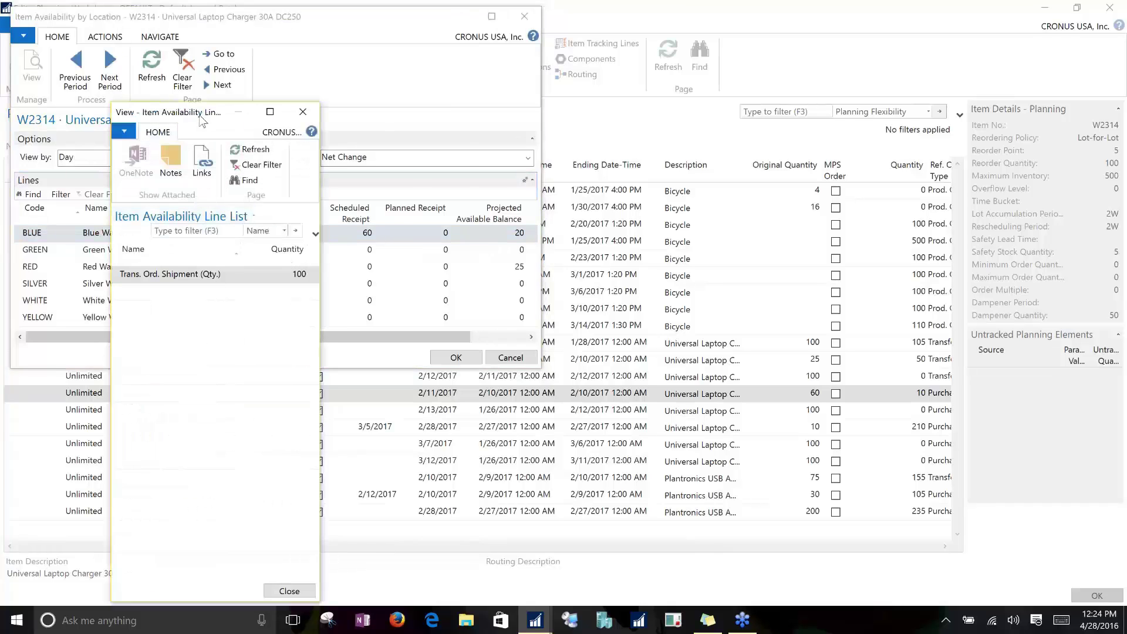
pyautogui.moveTo(200, 118); pyautogui.dragTo(422, 188)
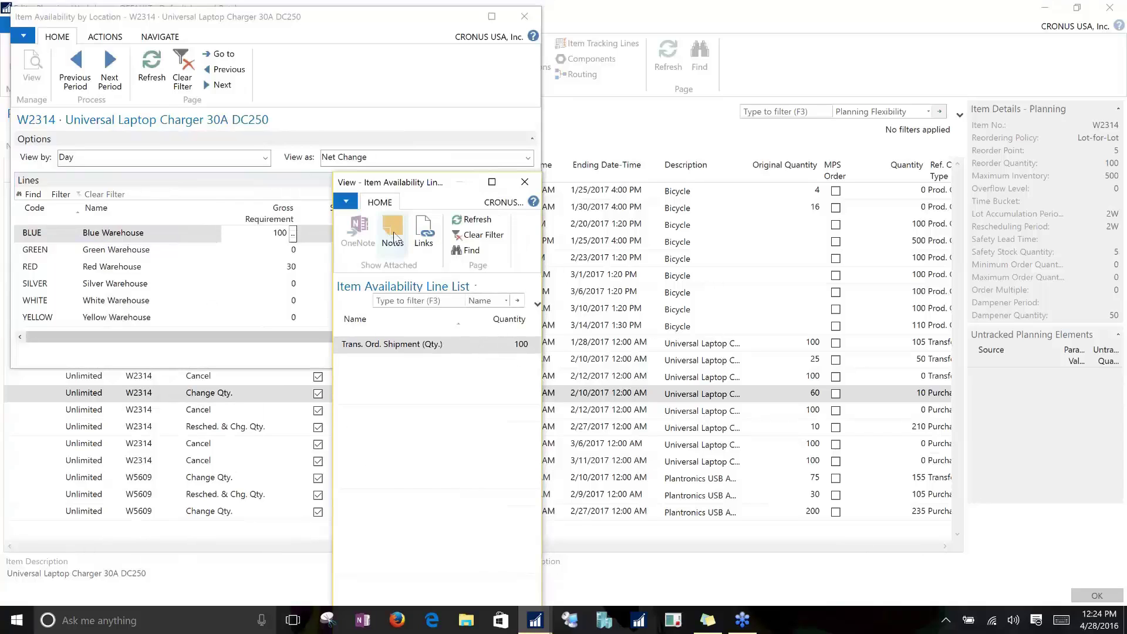
pyautogui.click(521, 184)
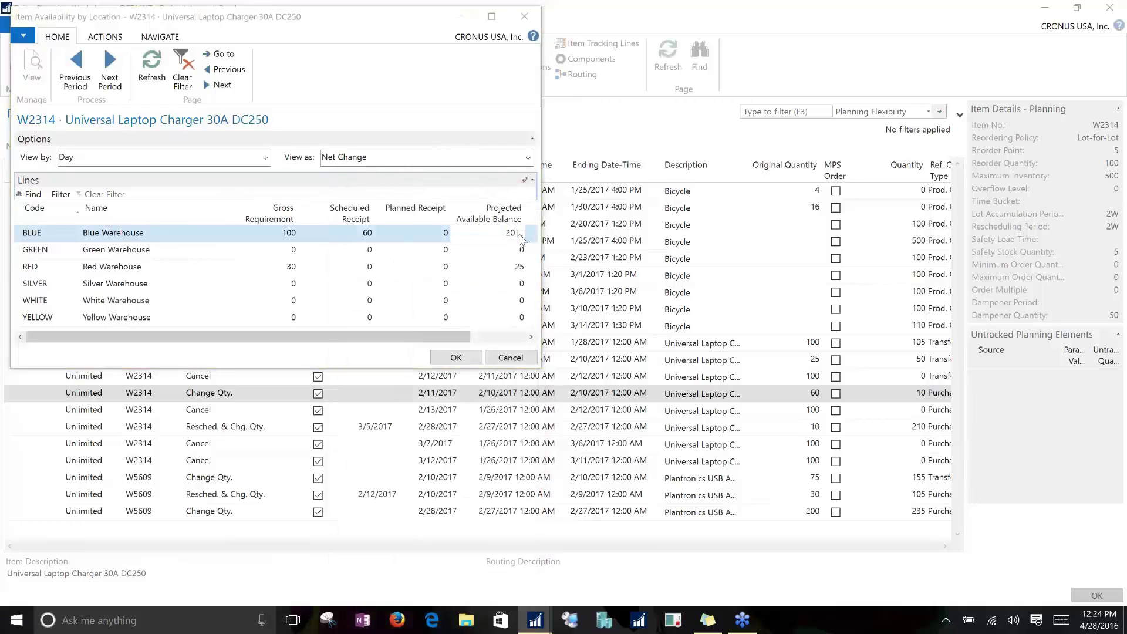
# Step: View the details behind the Blue Warehouse projected available balance, and close the location overview
pyautogui.click(521, 235)
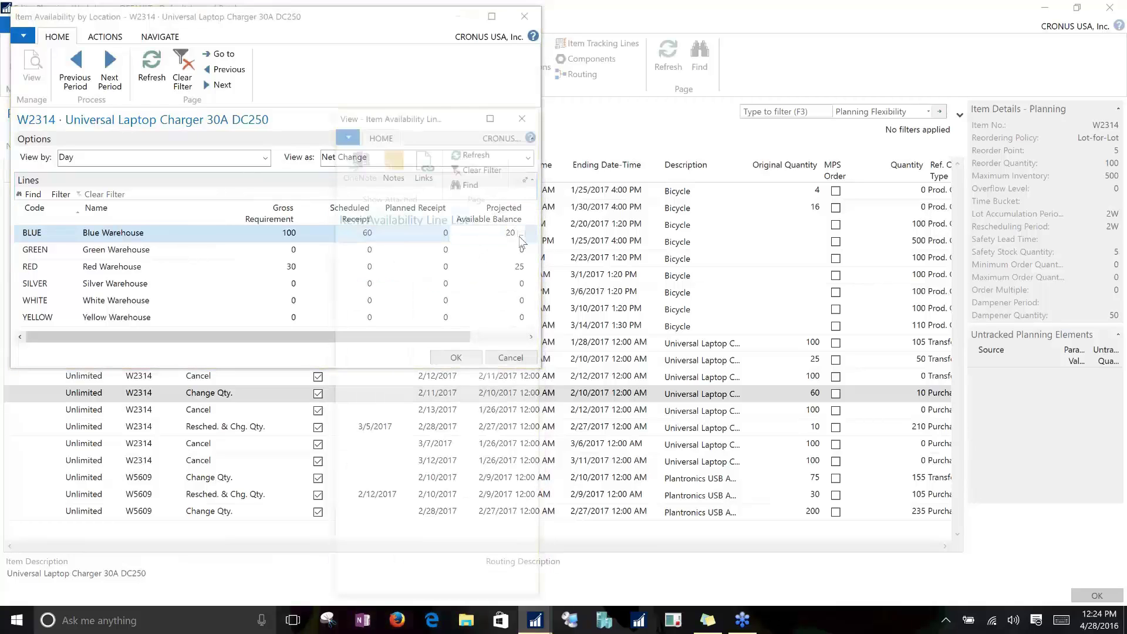
pyautogui.click(525, 112)
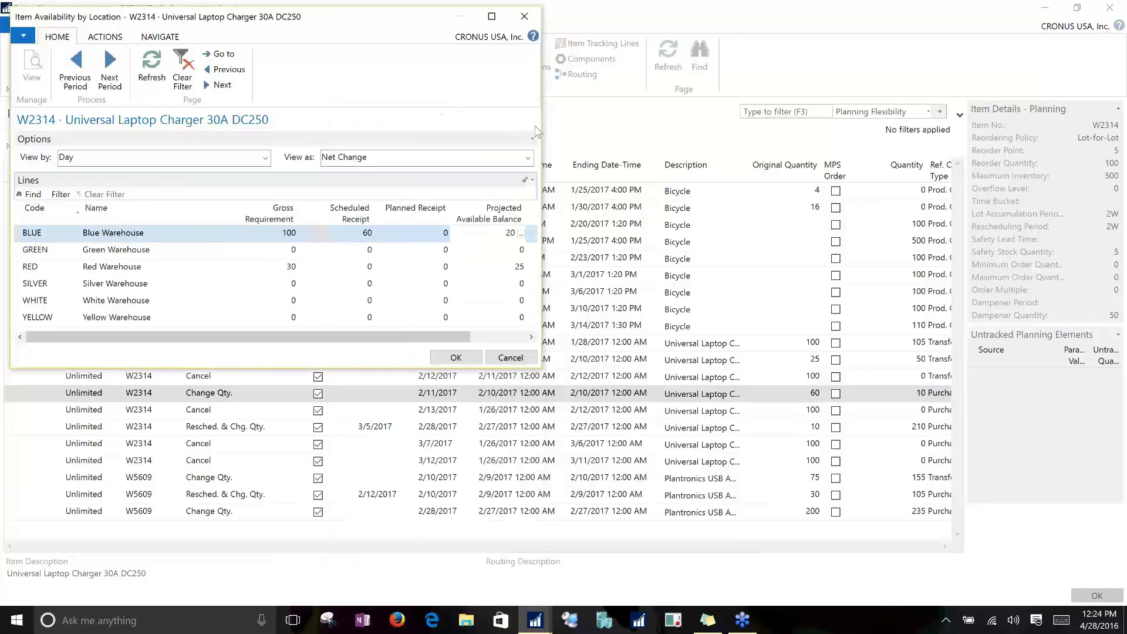
pyautogui.click(523, 17)
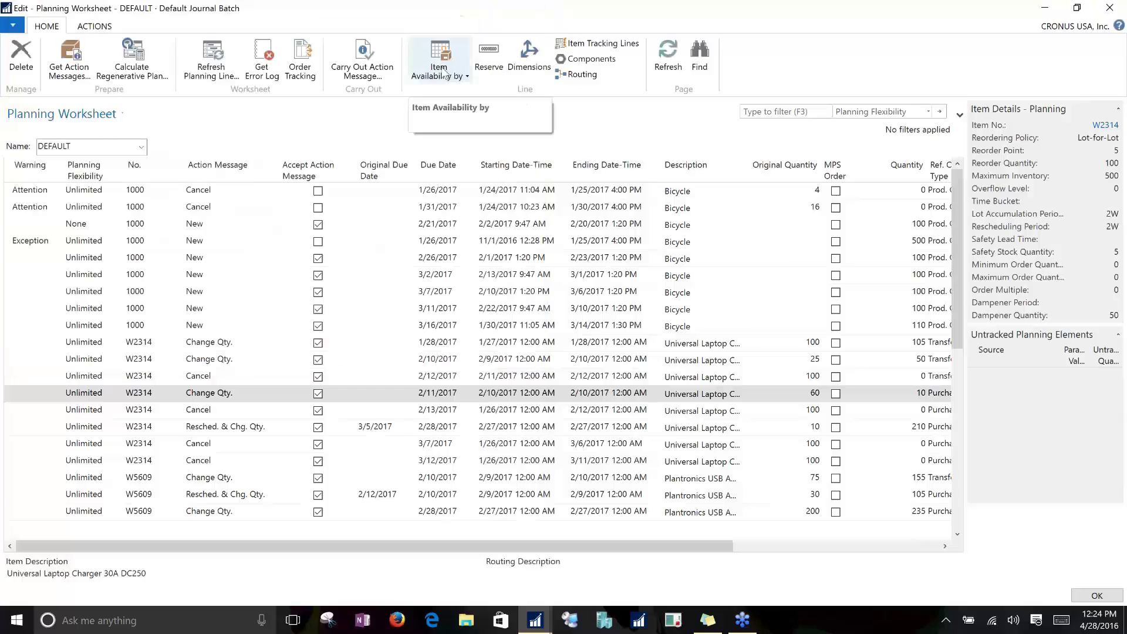
# Step: Open the item availability by timeline for the W2314 line due 2/11/2017
pyautogui.click(445, 74)
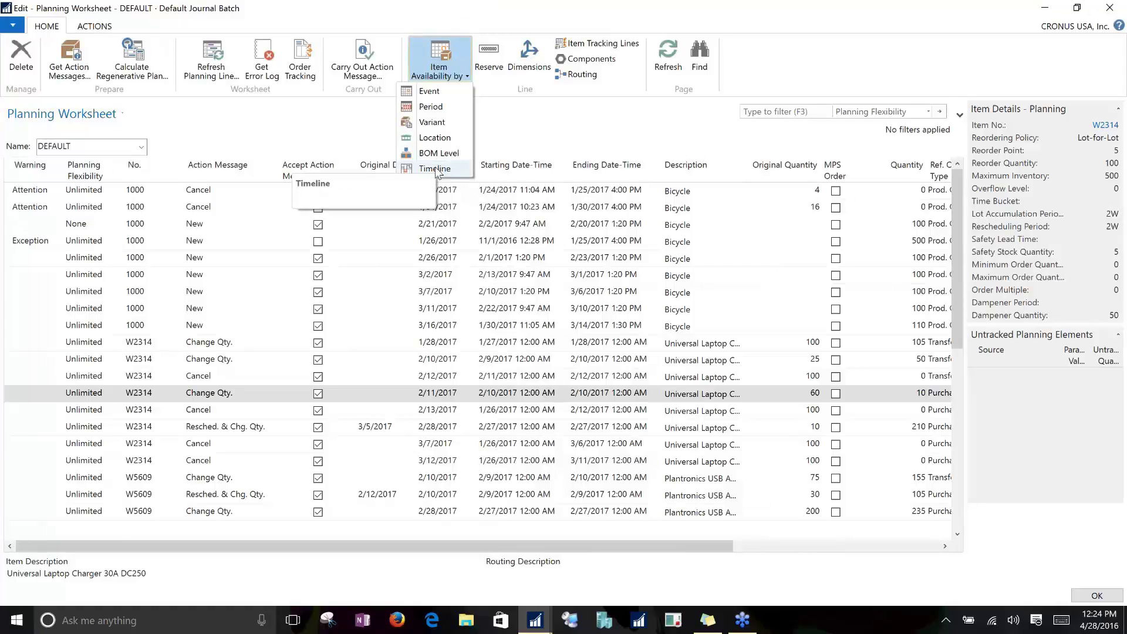
pyautogui.click(436, 170)
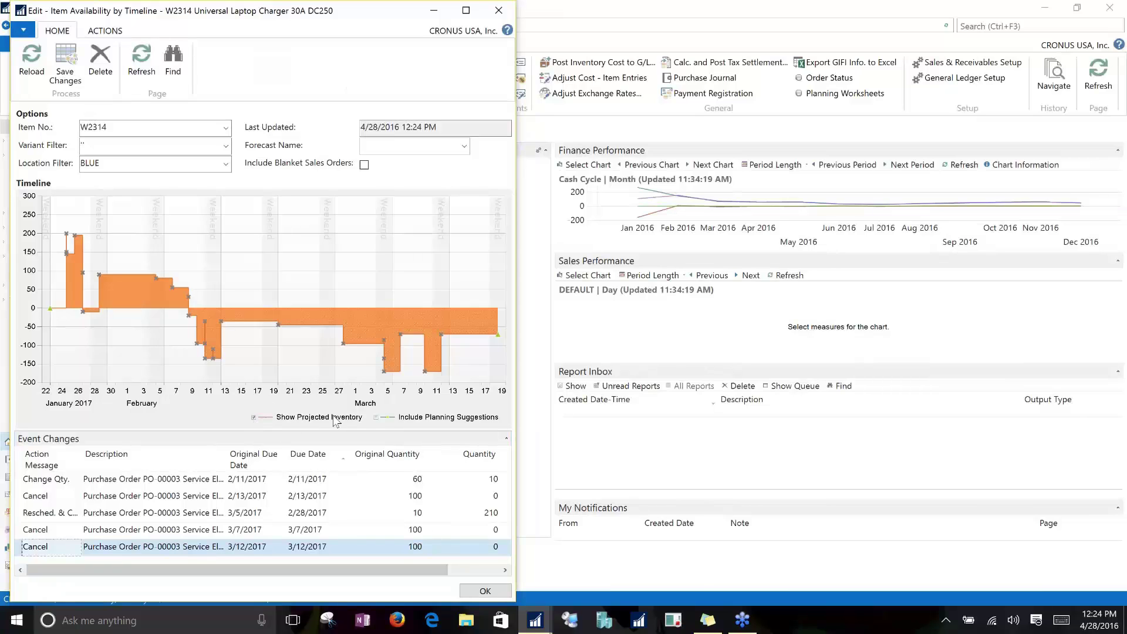
# Step: Include the planning suggestions in W2314's availability timeline chart, and close the timeline window
pyautogui.click(377, 418)
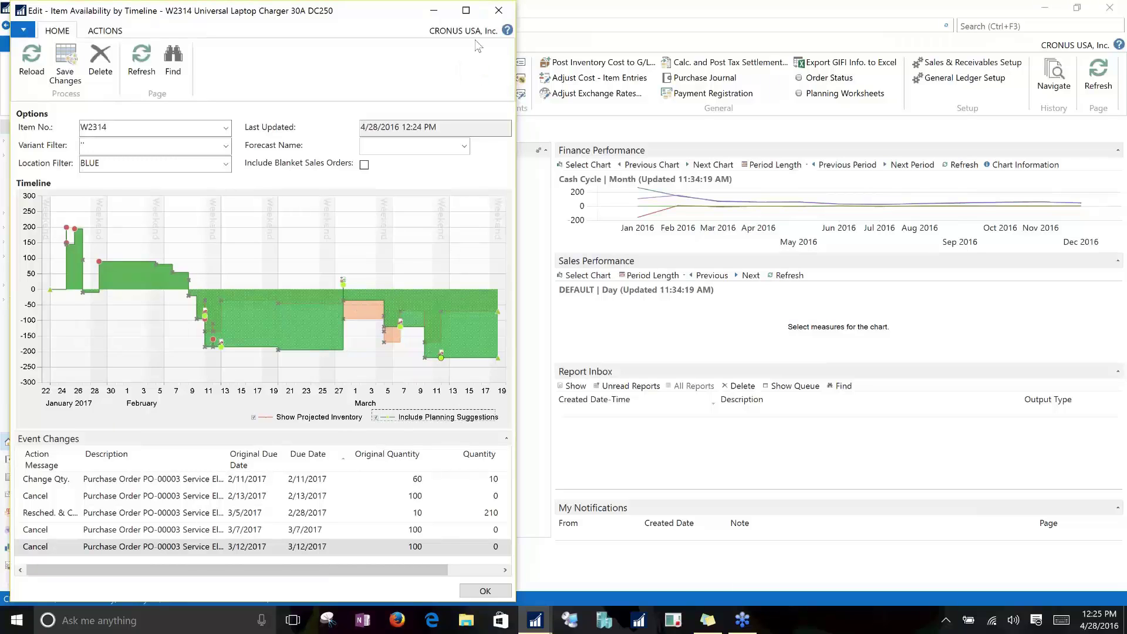
pyautogui.click(499, 10)
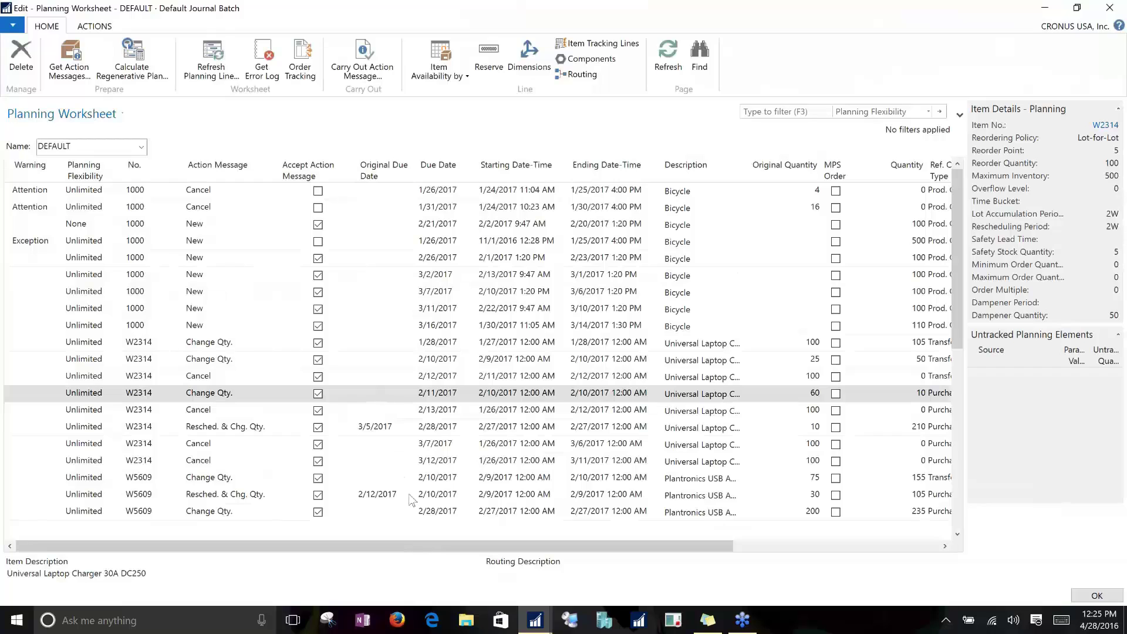
pyautogui.click(464, 309)
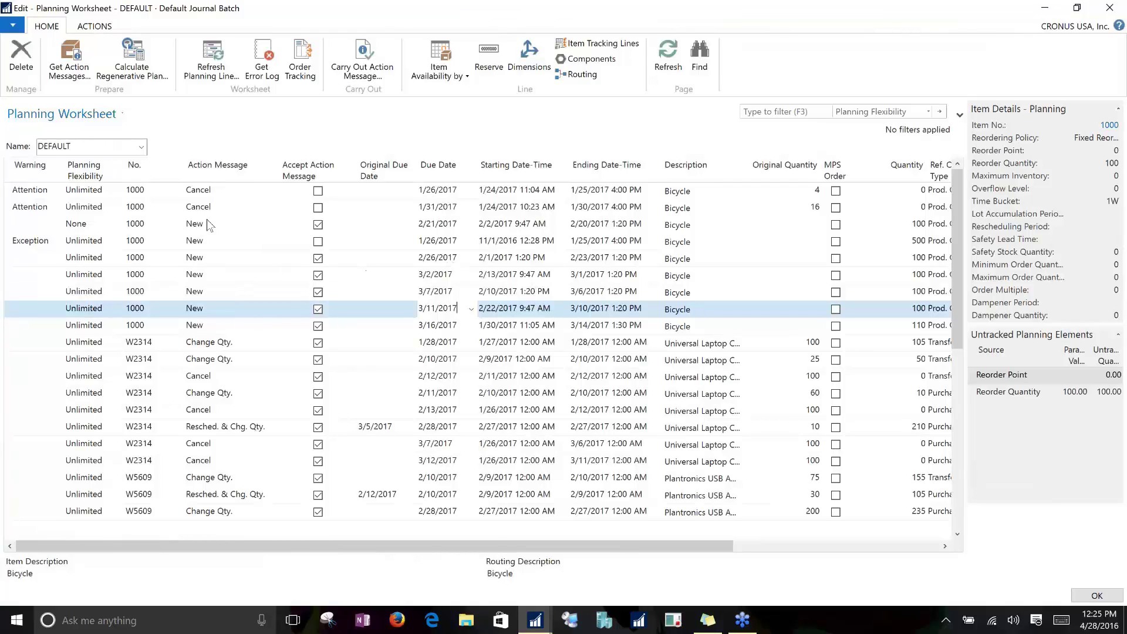
pyautogui.click(27, 212)
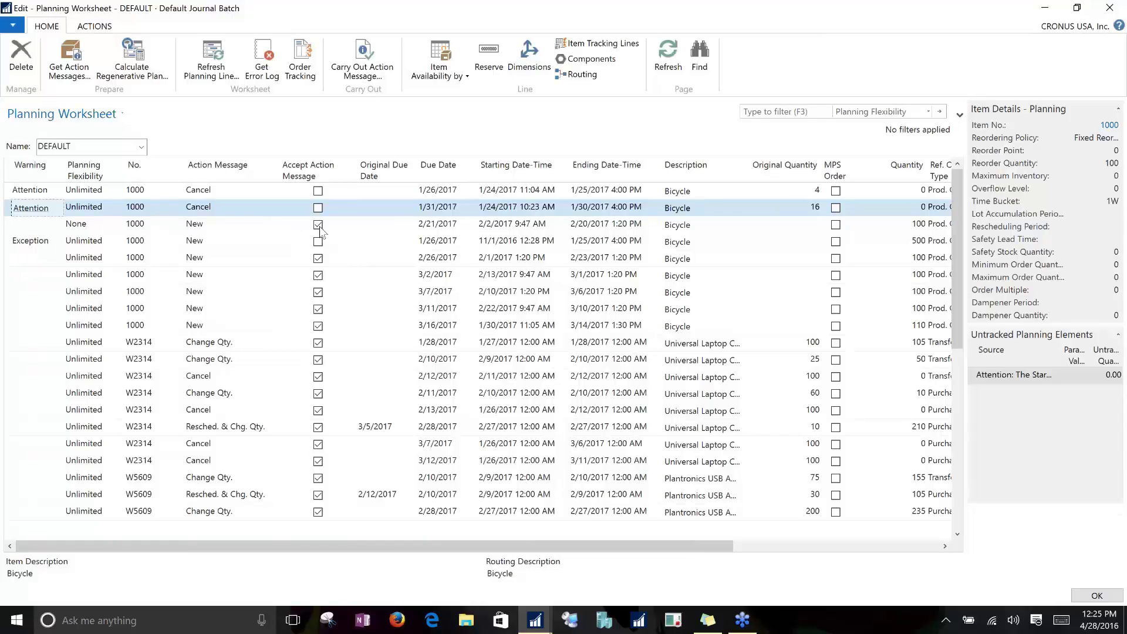
pyautogui.click(361, 226)
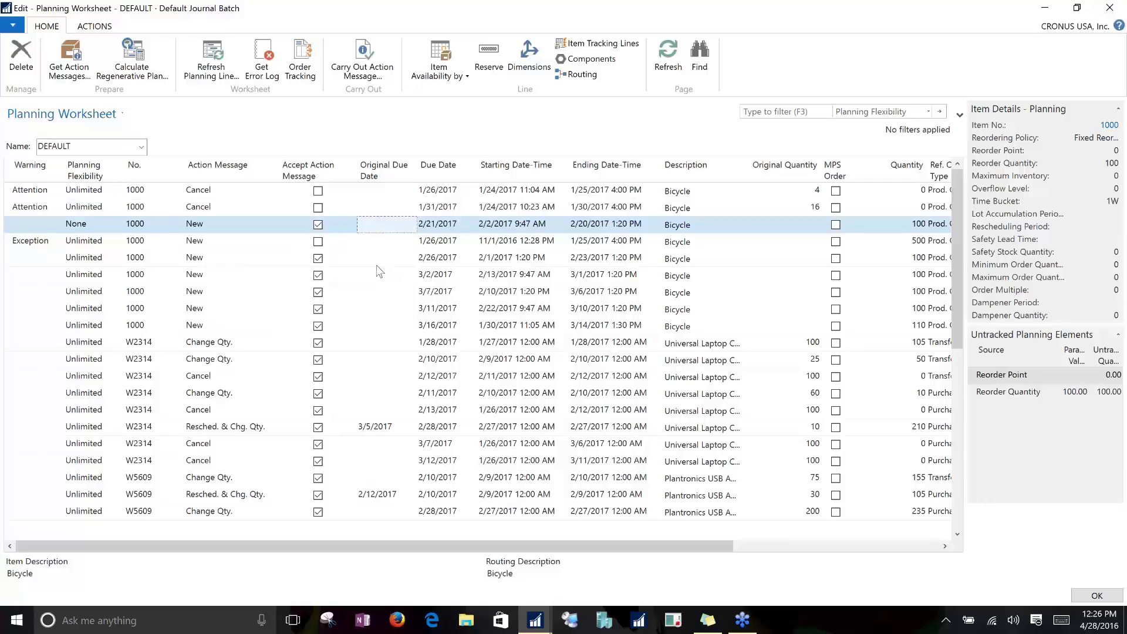
pyautogui.click(526, 281)
pyautogui.hotkey('shift', 'Tab')
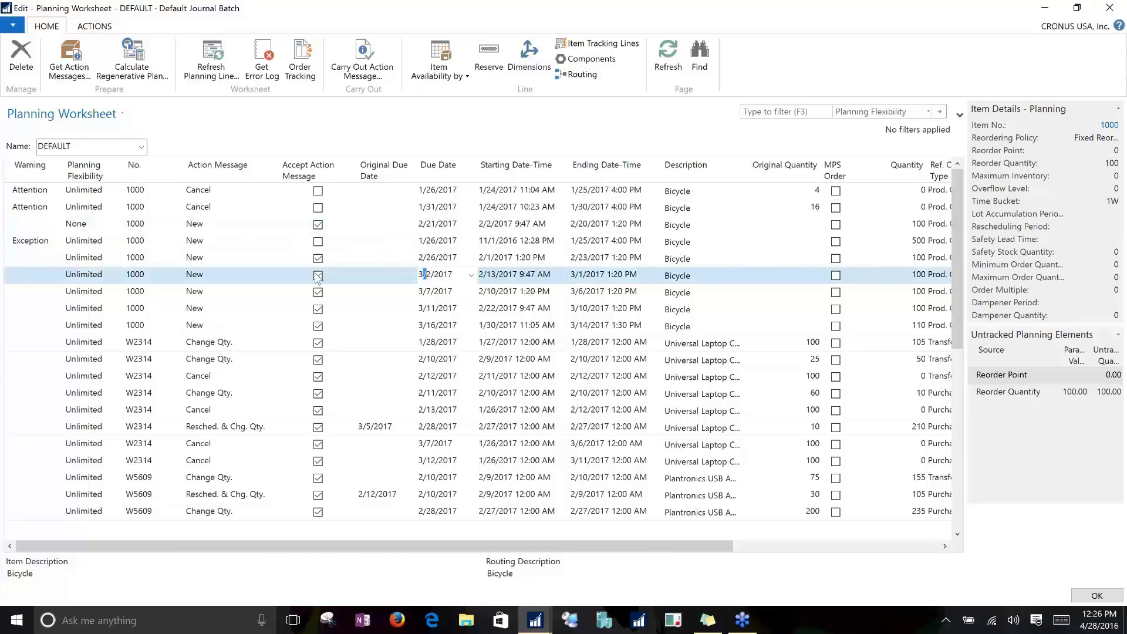
pyautogui.click(517, 292)
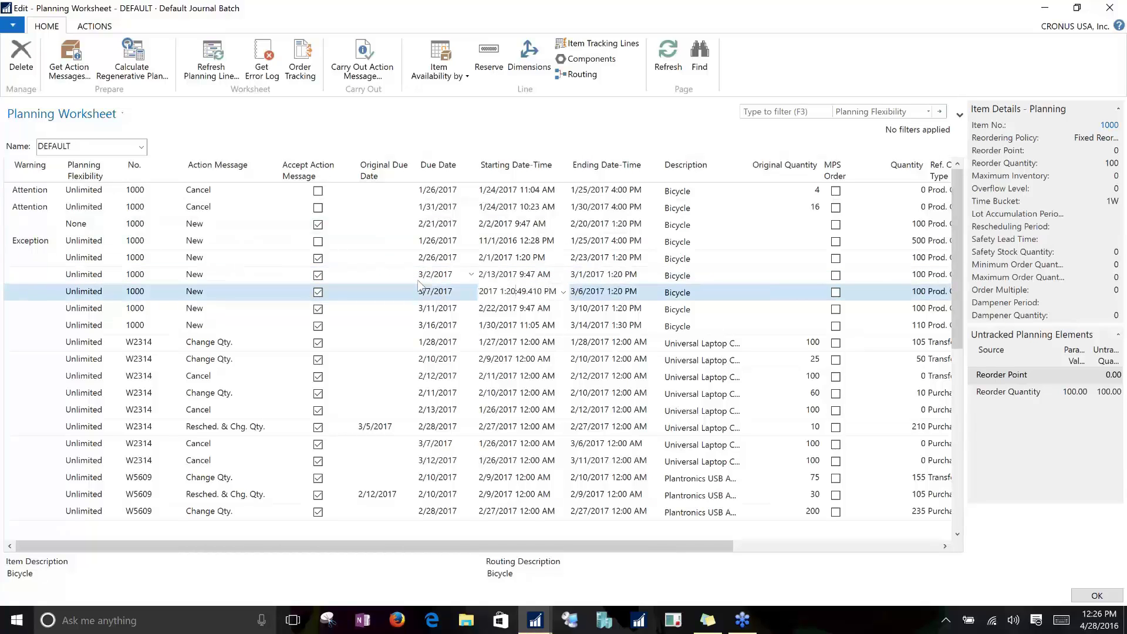
# Step: Accept the action messages on the three Bicycle lines flagged Attention or Exception, due 1/26/2017 and 1/31/2017
pyautogui.click(319, 242)
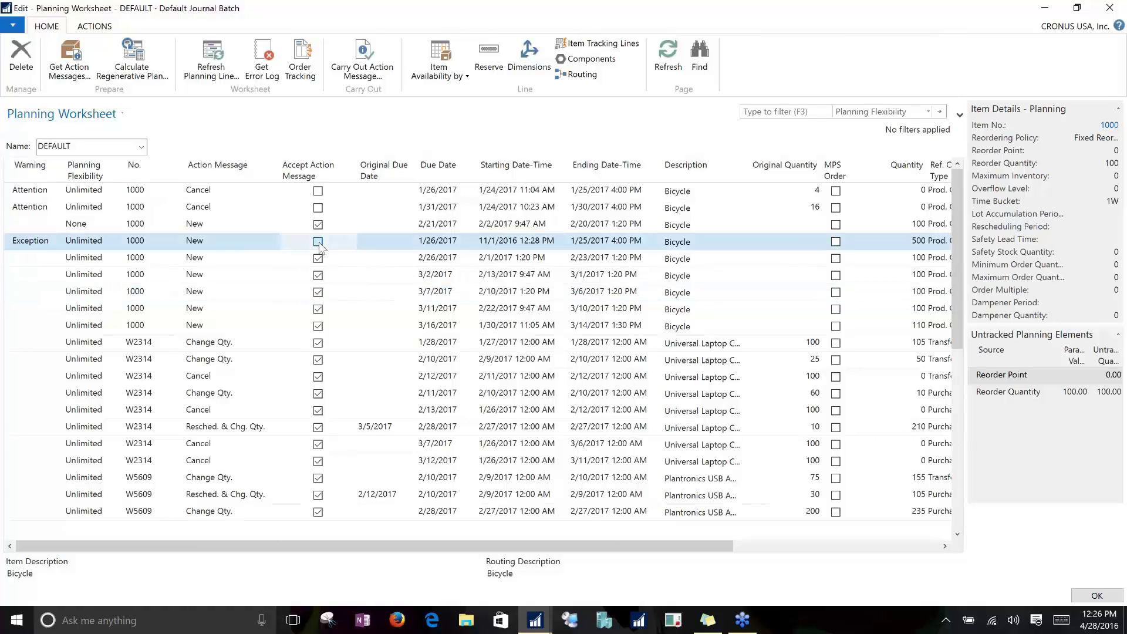
pyautogui.click(317, 208)
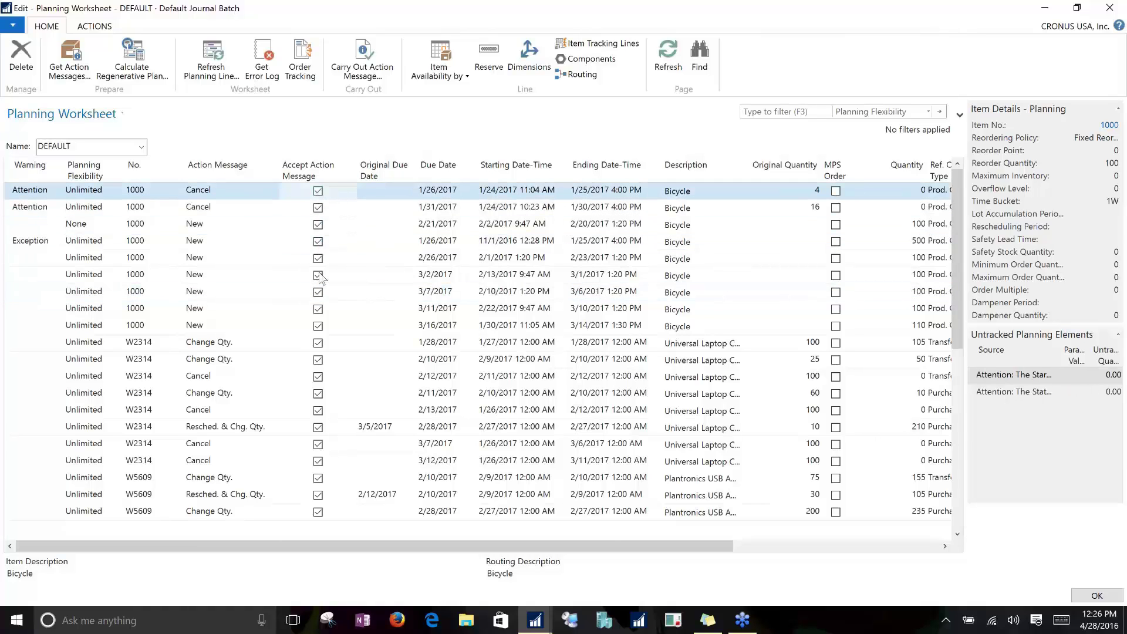
pyautogui.click(317, 191)
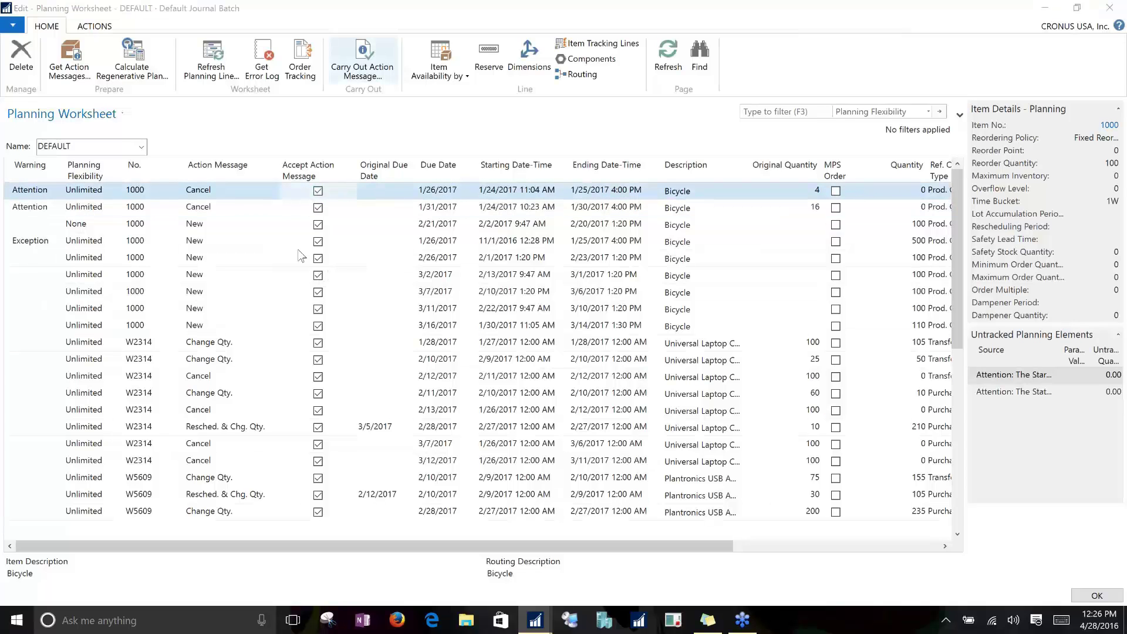
# Step: Open the options for carrying out action messages, and review the Production Order and Assembly Order choices
pyautogui.click(362, 59)
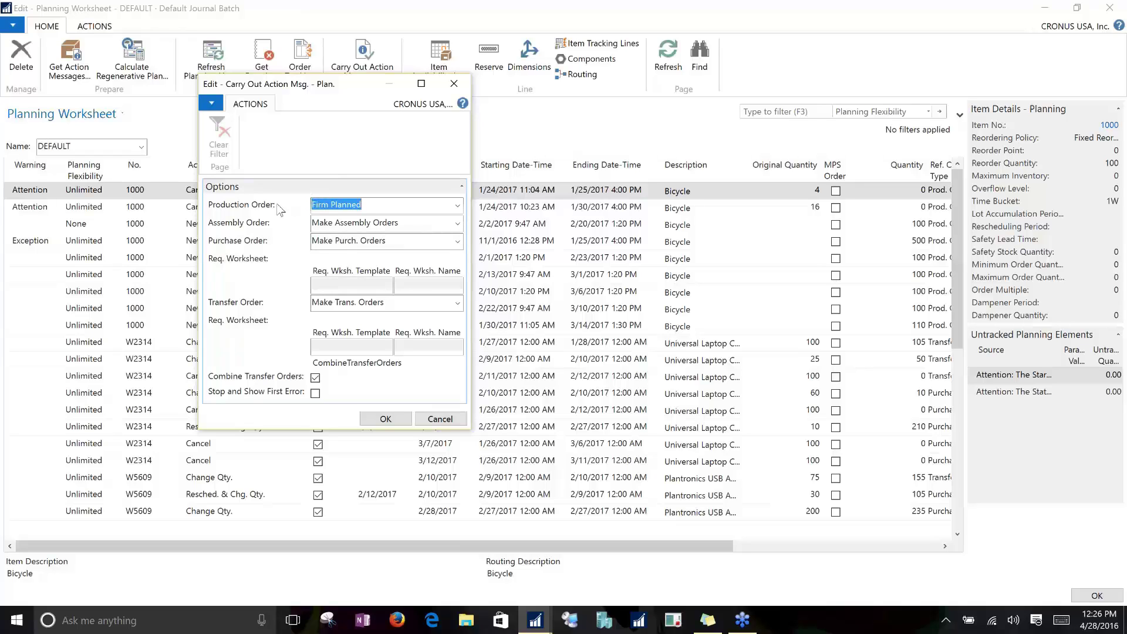
pyautogui.click(457, 205)
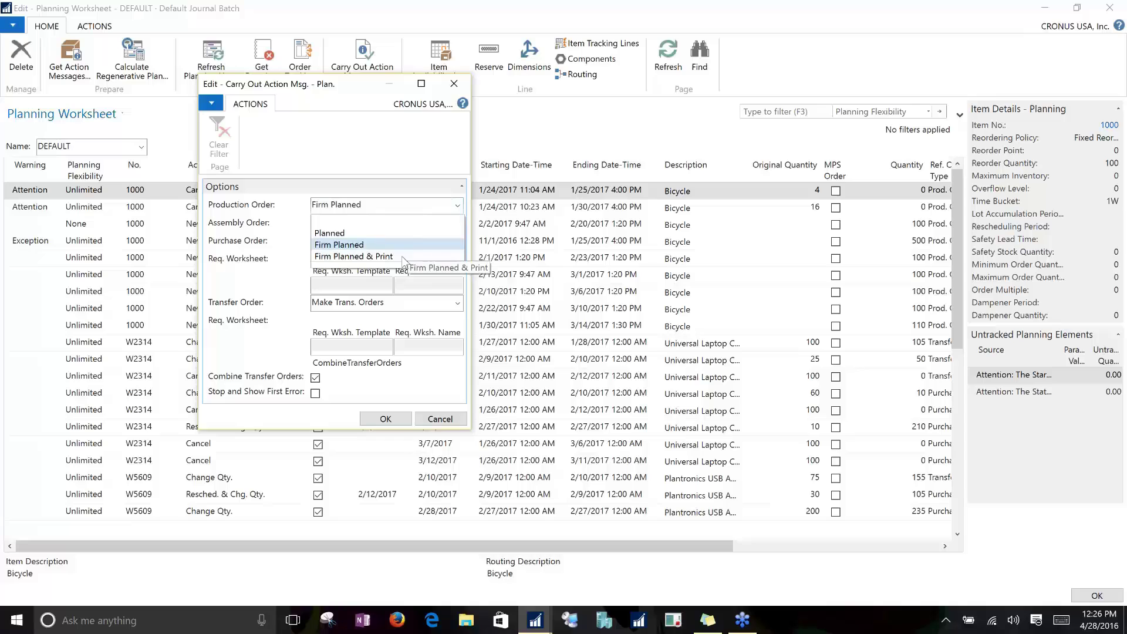
pyautogui.click(456, 206)
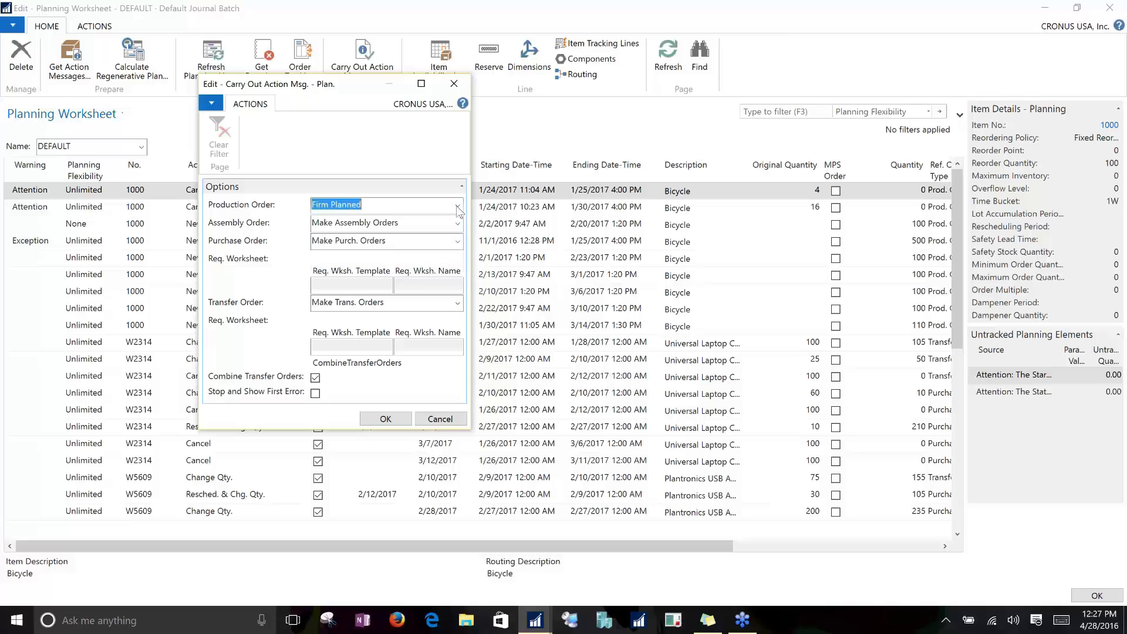
pyautogui.click(360, 226)
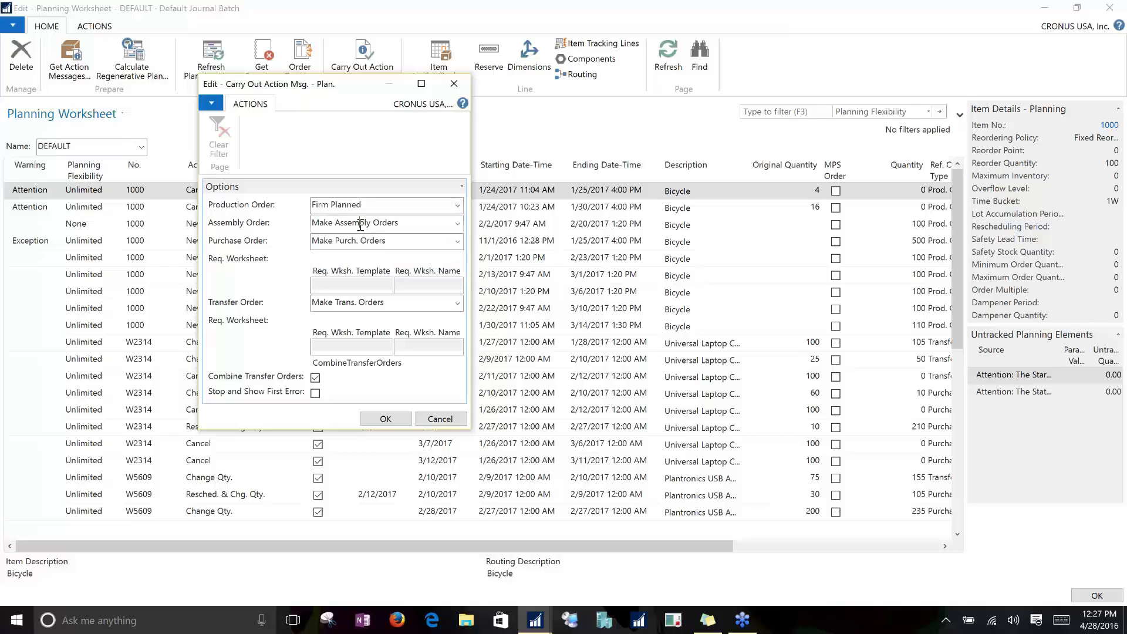
pyautogui.click(457, 223)
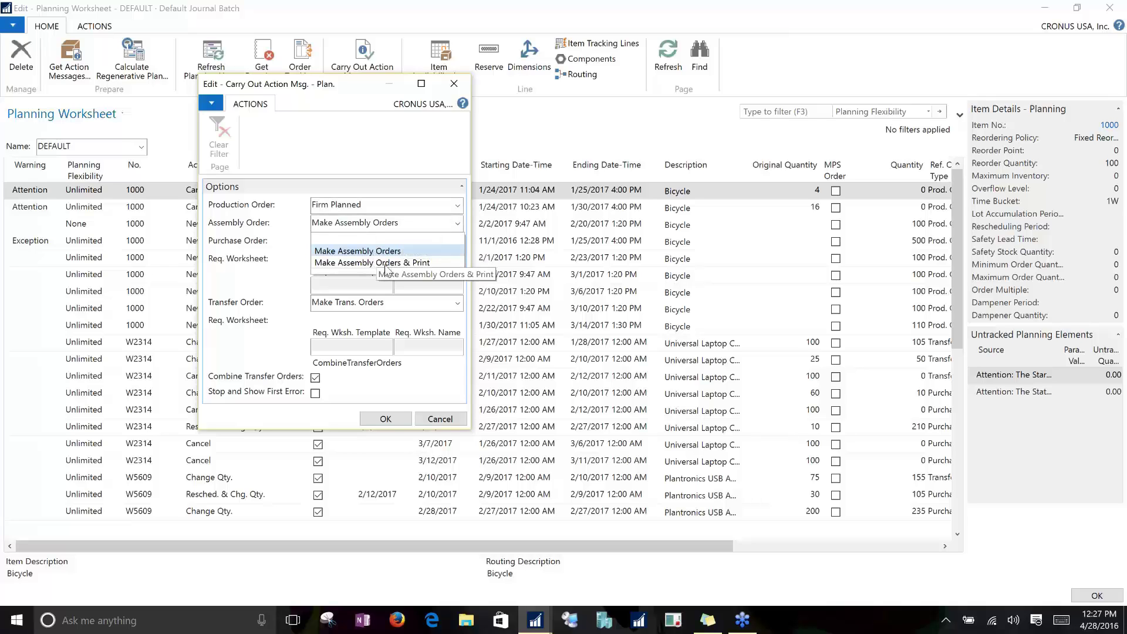
pyautogui.click(458, 227)
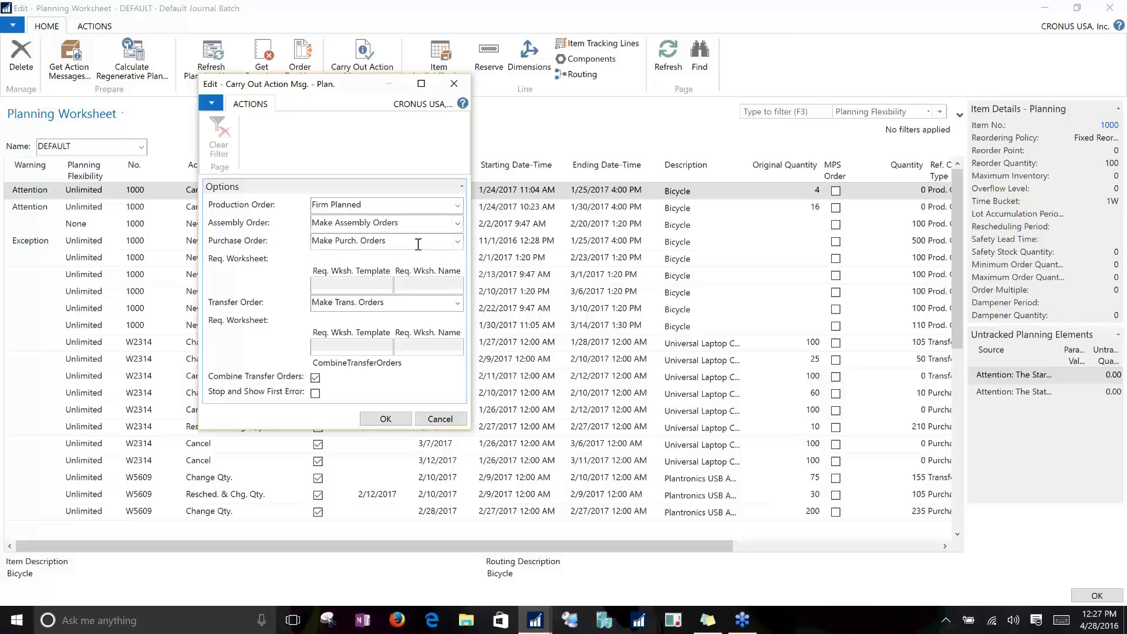
# Step: Review the choices offered for Purchase Order and Transfer Order handling in the Carry Out Action Msg. options
pyautogui.click(458, 241)
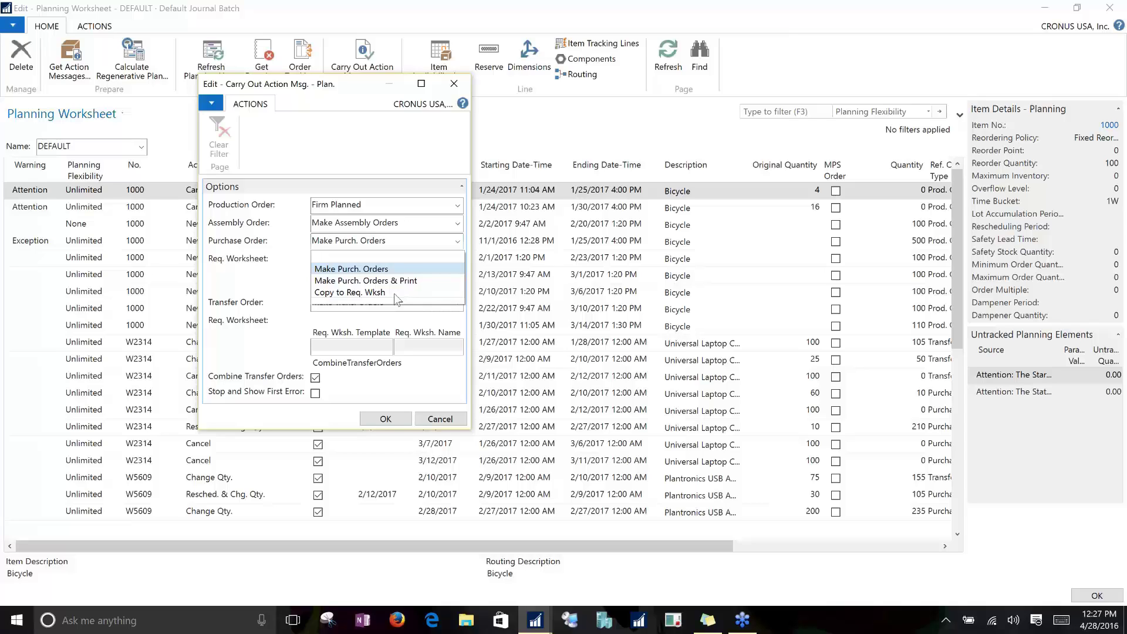
pyautogui.click(459, 241)
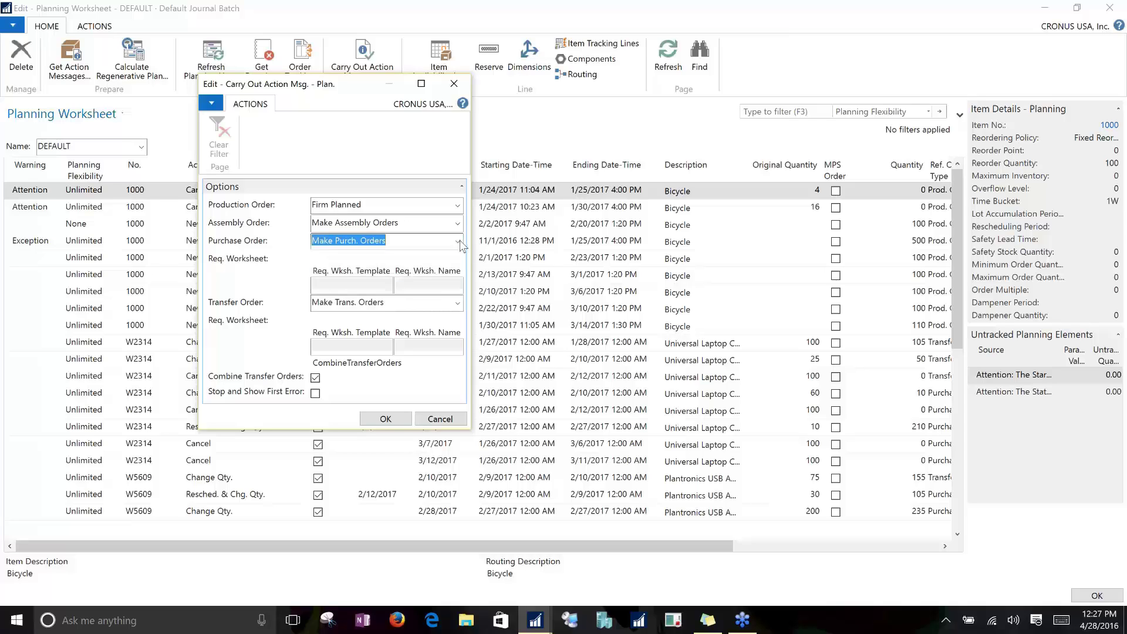
pyautogui.click(397, 304)
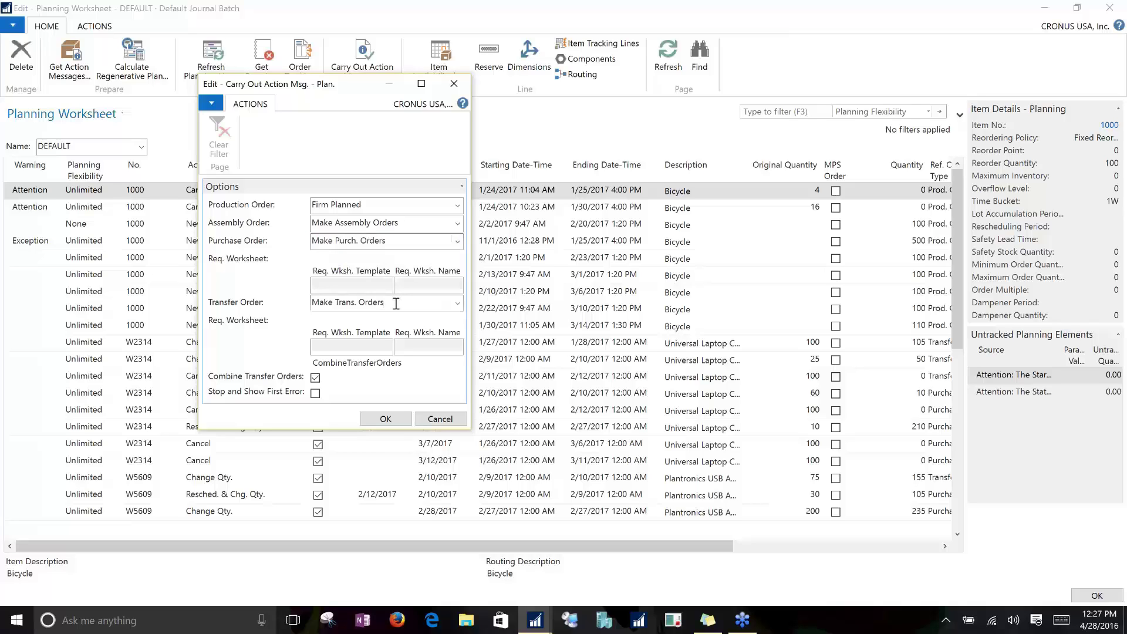
pyautogui.click(461, 303)
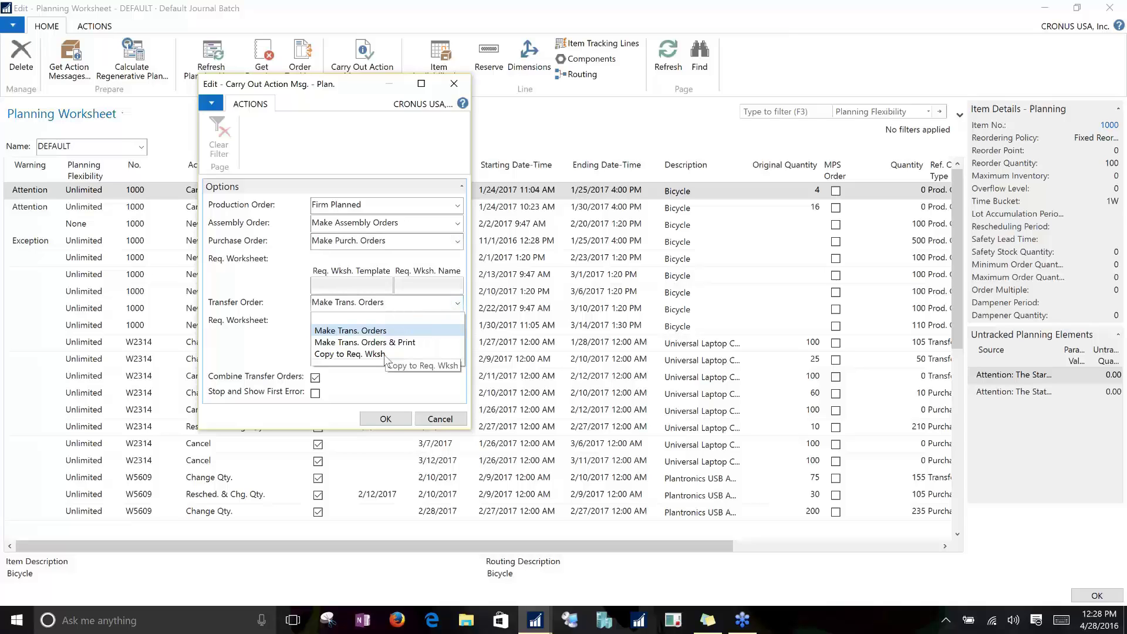
pyautogui.click(459, 305)
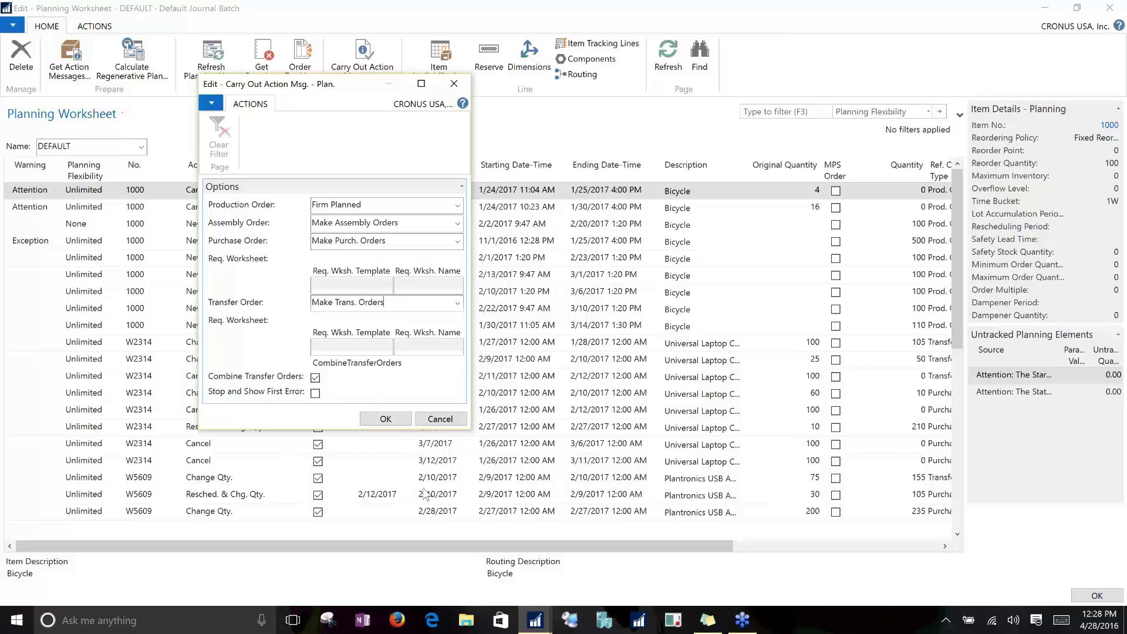
# Step: Carry out the accepted action messages using Firm Planned, Make Assembly Orders, Make Purch. Orders and Make Trans. Orders, and close the Planning Worksheet
pyautogui.click(387, 419)
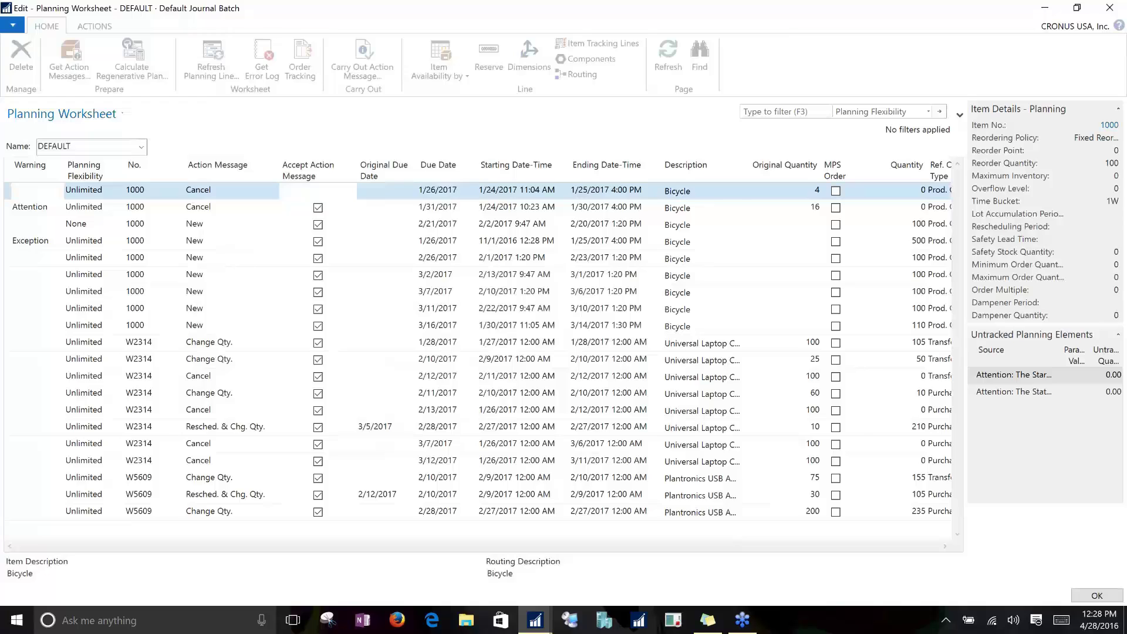
pyautogui.press('Escape')
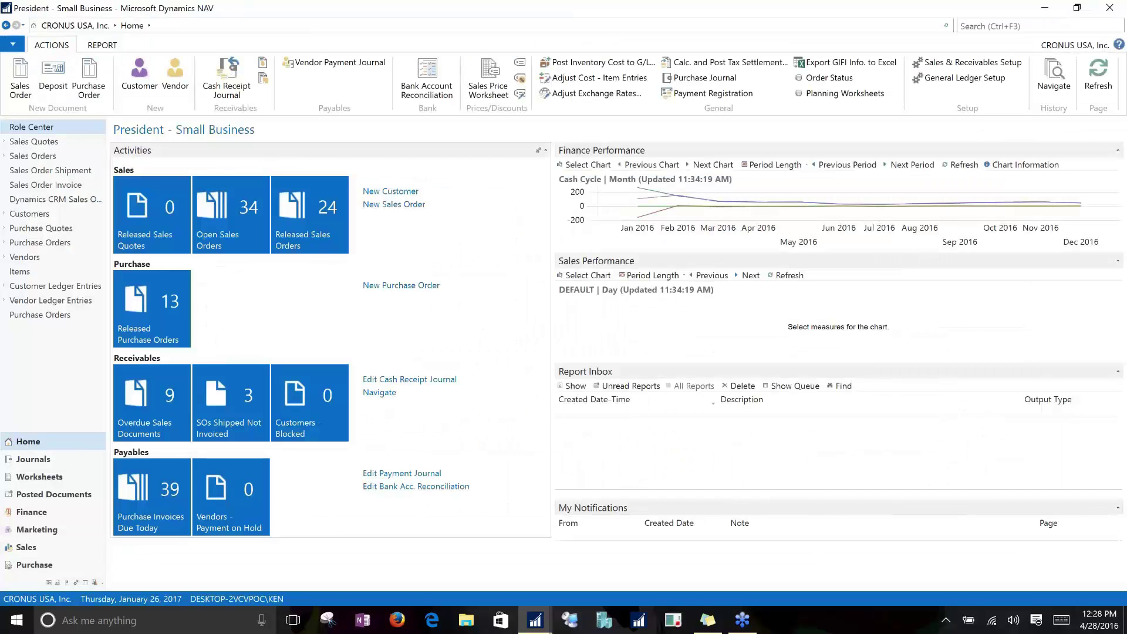
# Step: Open the Purchase Orders list and select the first Service Electronics Ltd. order in the PO- series
pyautogui.click(40, 243)
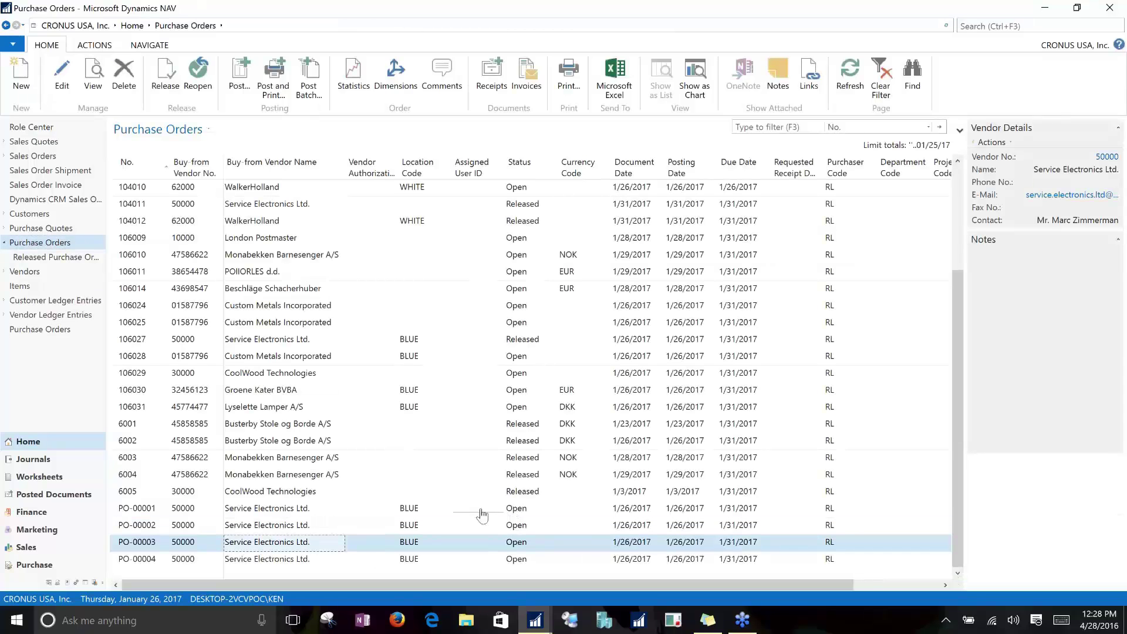
pyautogui.click(137, 511)
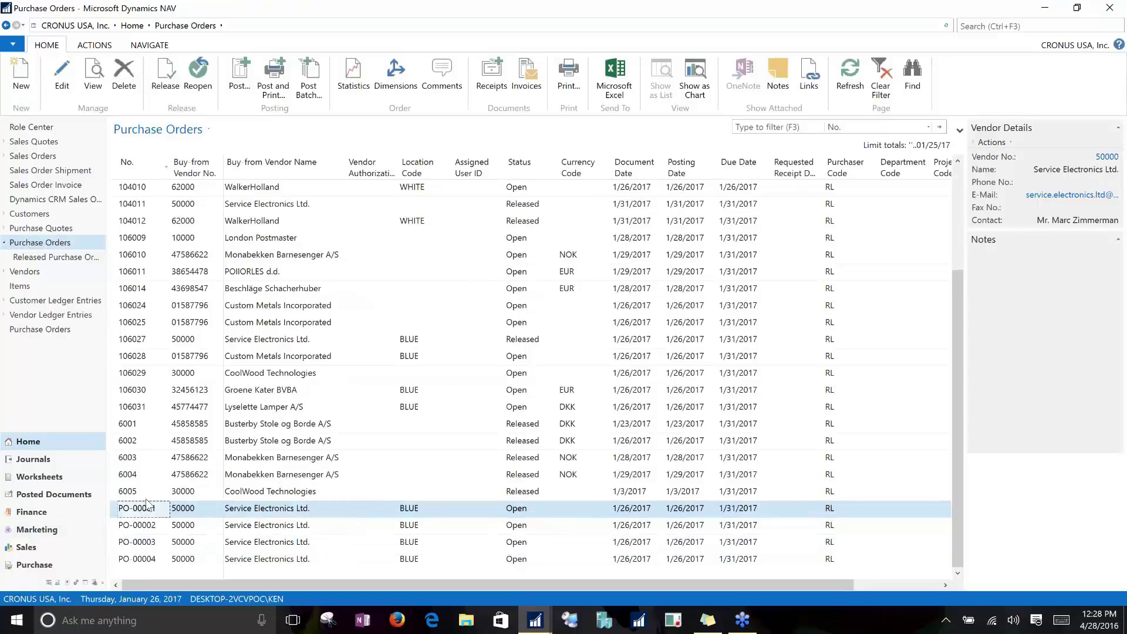